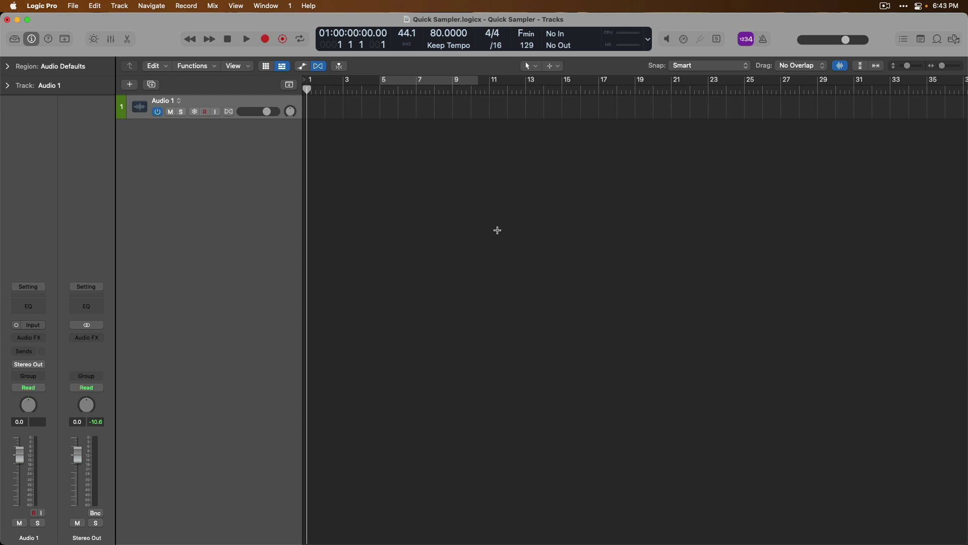
Drop CAROLINE.22.wav from Finder onto Quick Sampler (Optimized) to create a new CAROLINE.22 track
key("super+Tab")
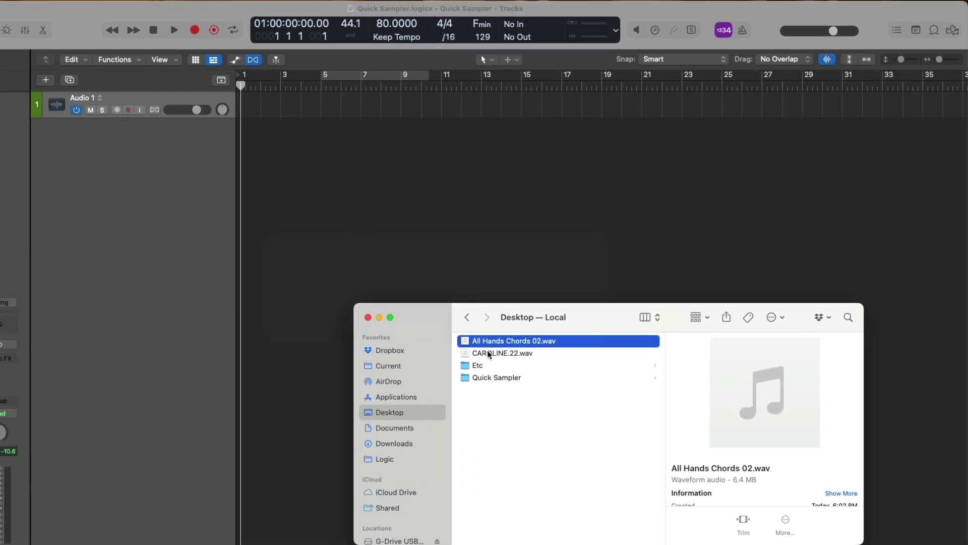
left_click_drag(488, 354, 208, 148)
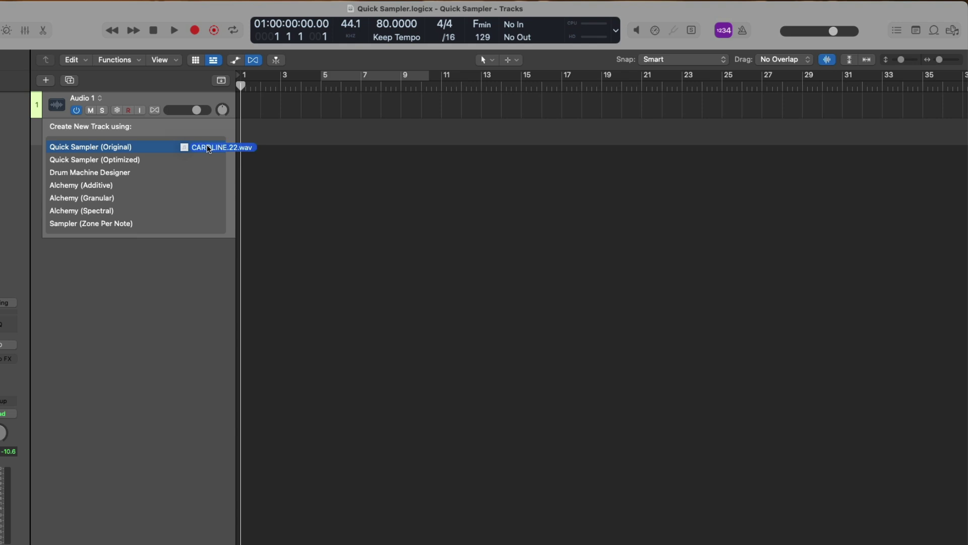
left_click_drag(208, 148, 209, 160)
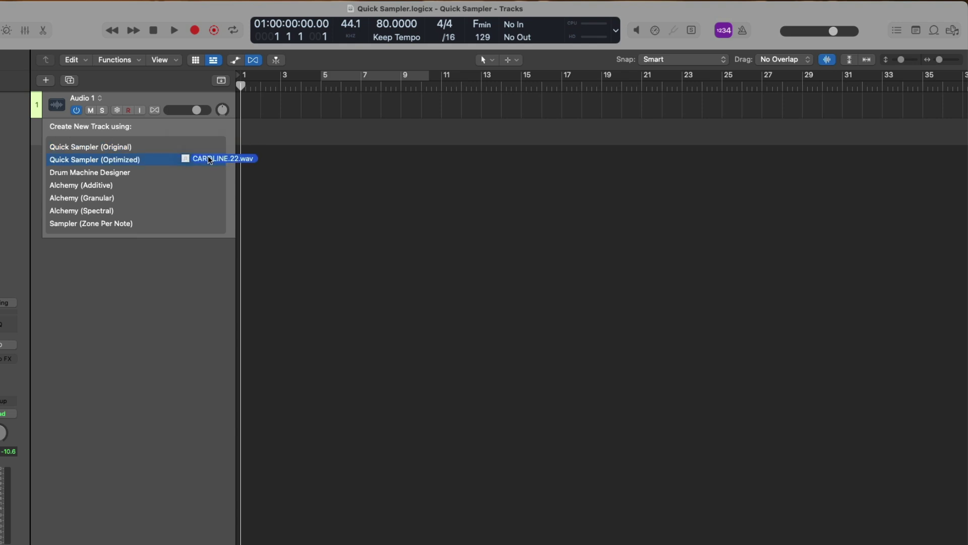
left_click_drag(210, 159, 207, 158)
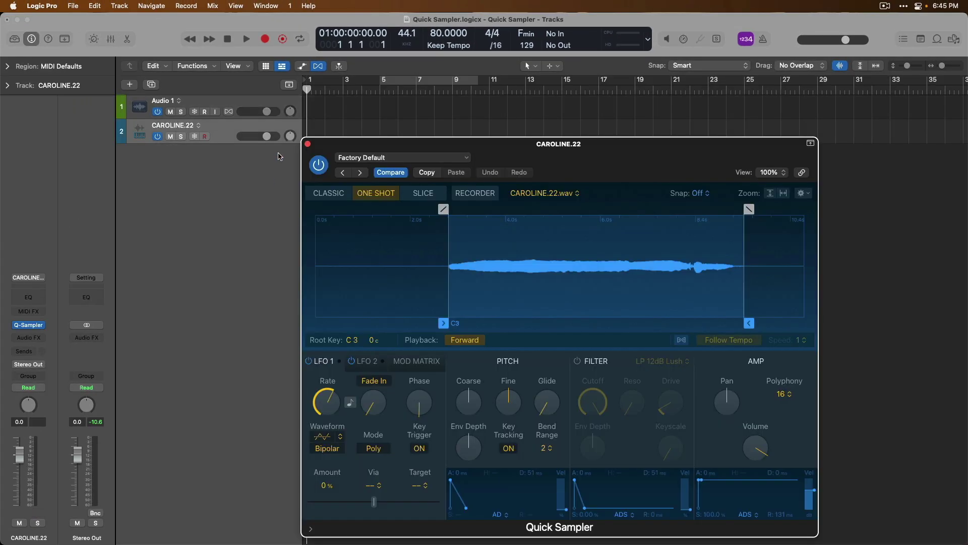
left_click_drag(552, 152, 577, 160)
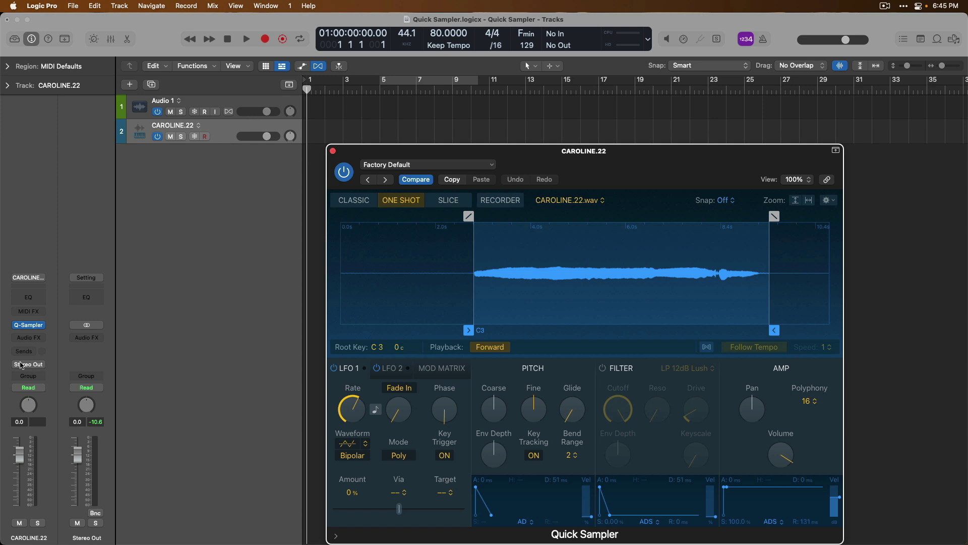
mouse_move(27, 330)
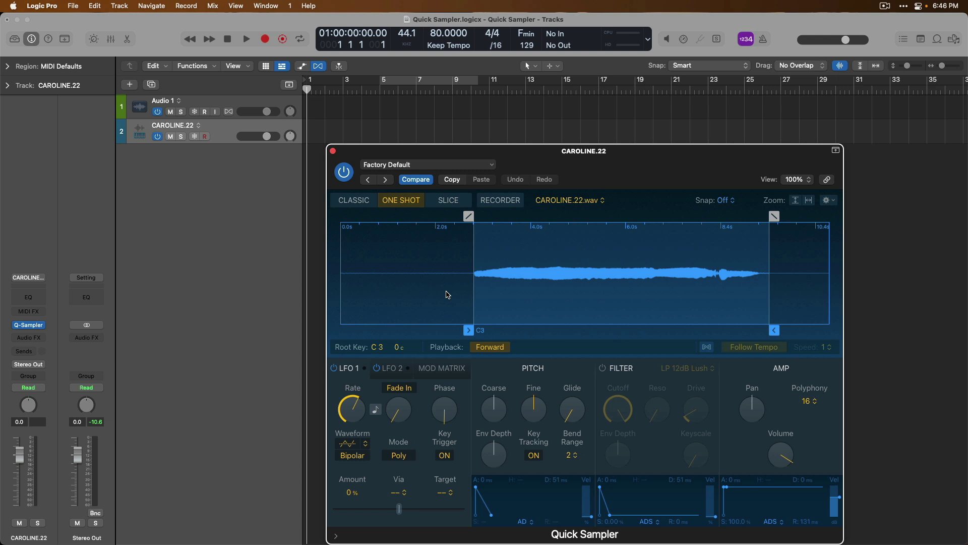
Load the All Hands Chords 02 Apple Loop into Quick Sampler's Optimized zone, keyed to F2
left_click_drag(611, 156, 430, 97)
key("o")
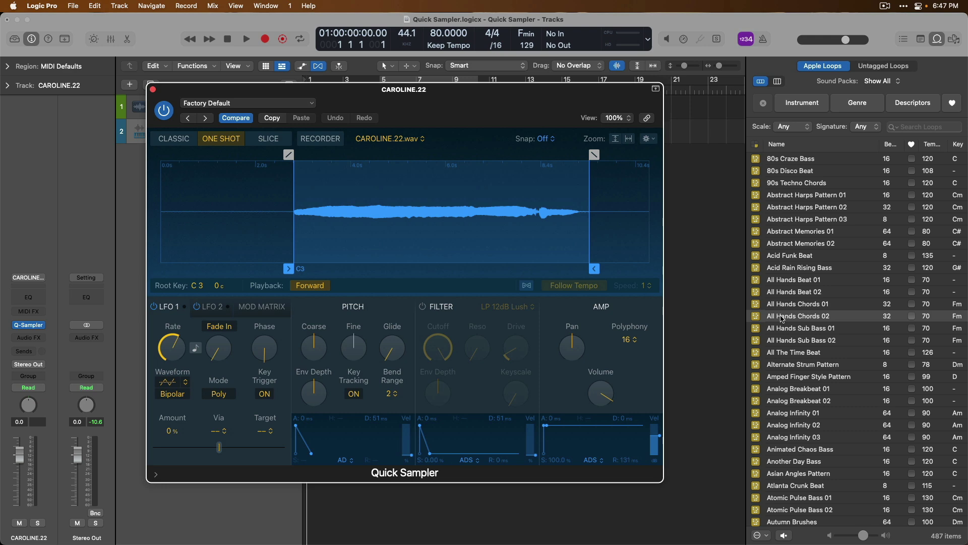
left_click_drag(782, 319, 452, 229)
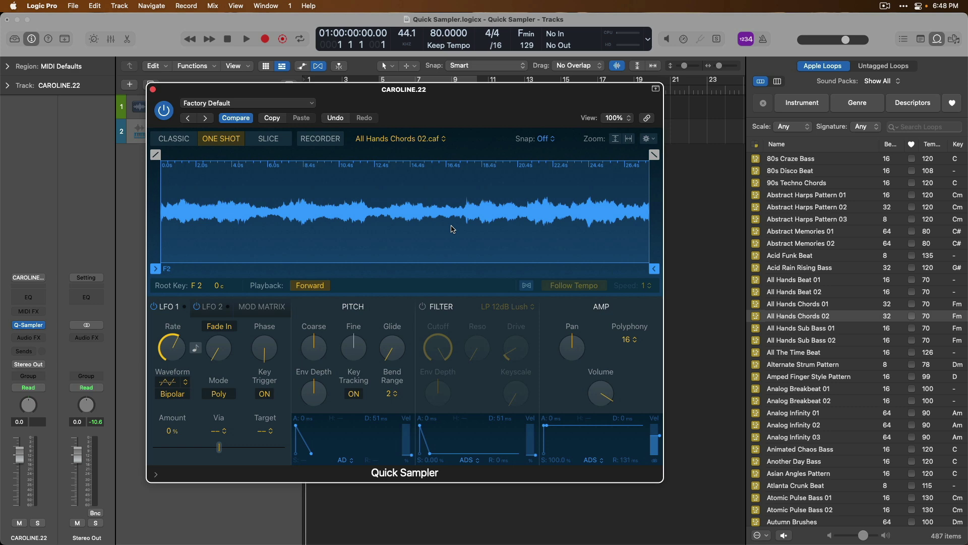
Close the Loop Browser and add a new Brooklyn Drummer track
key("o")
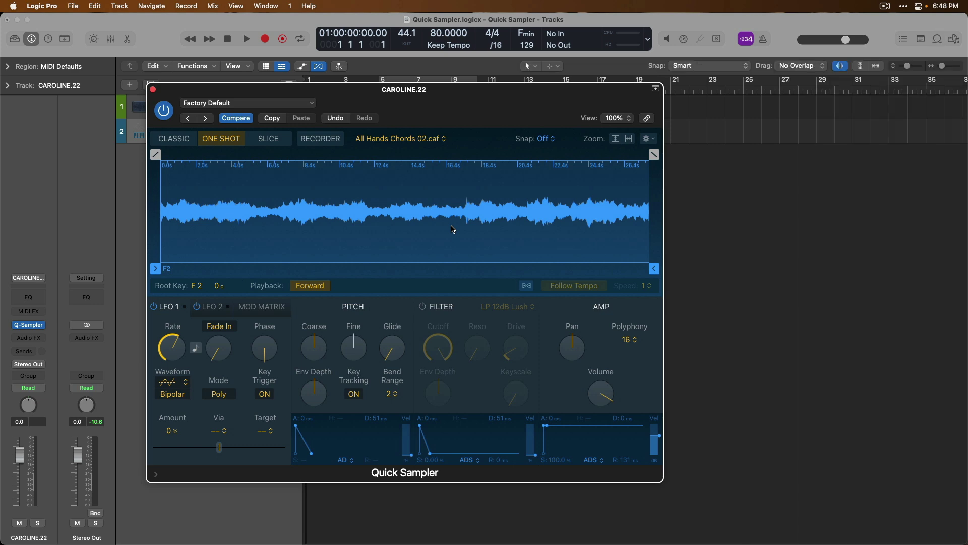
left_click_drag(453, 116, 820, 278)
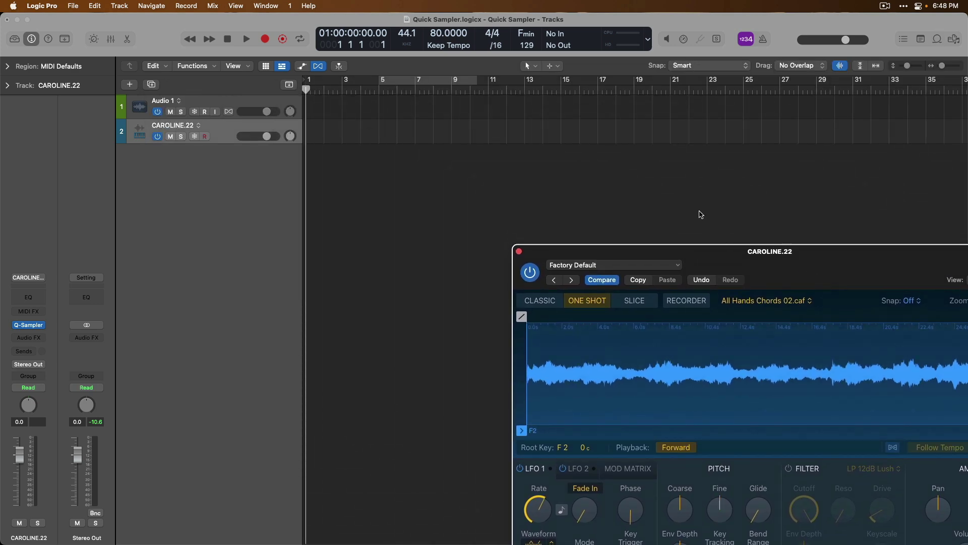
key("alt+super+n")
key("Right")
key("Right")
key("Return")
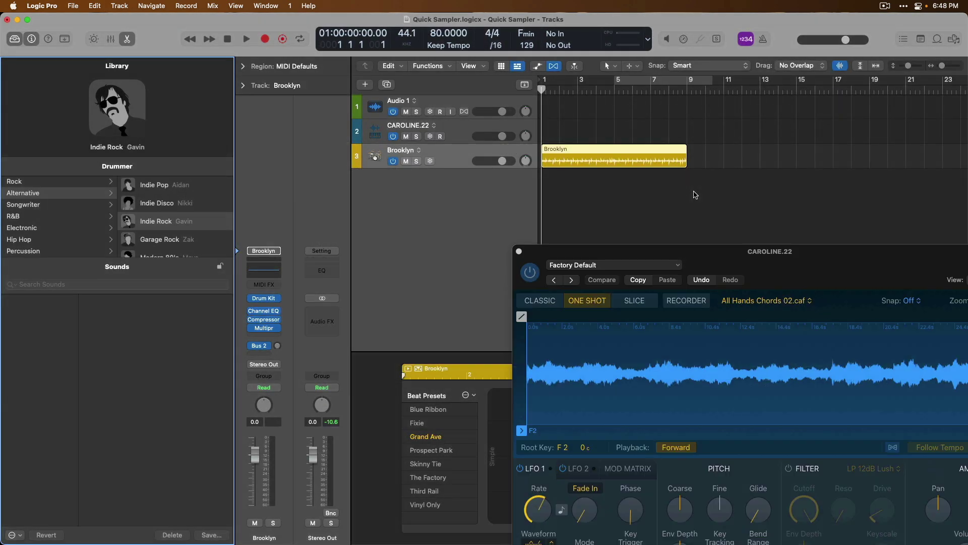
Load the Brooklyn drum region into the CAROLINE.22 Quick Sampler as Brooklyn_2.wav
key("y")
key("e")
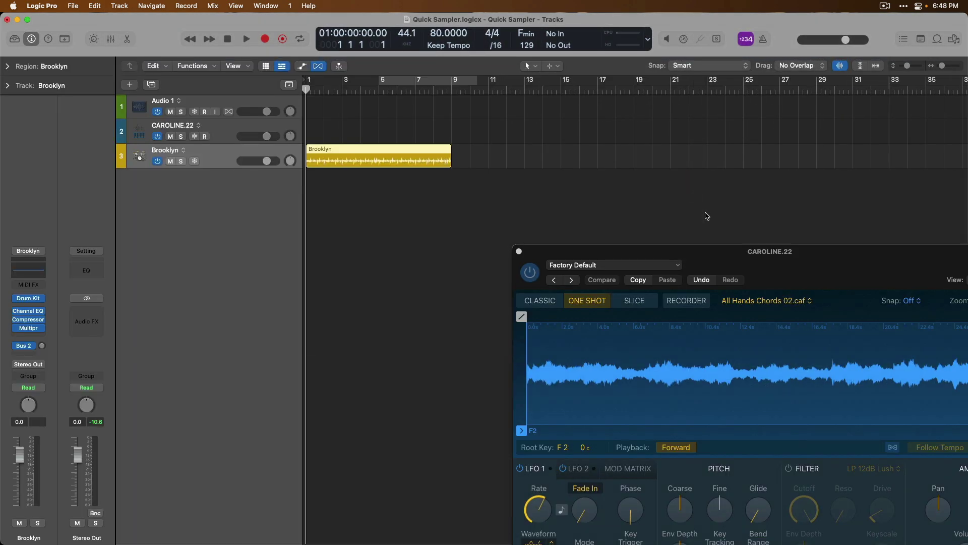
left_click_drag(728, 250, 638, 186)
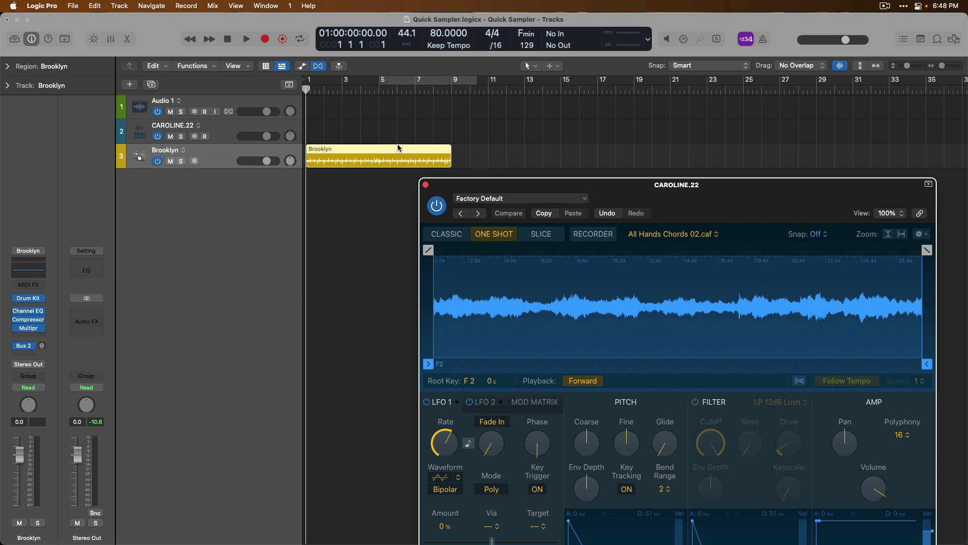
left_click_drag(395, 146, 562, 301)
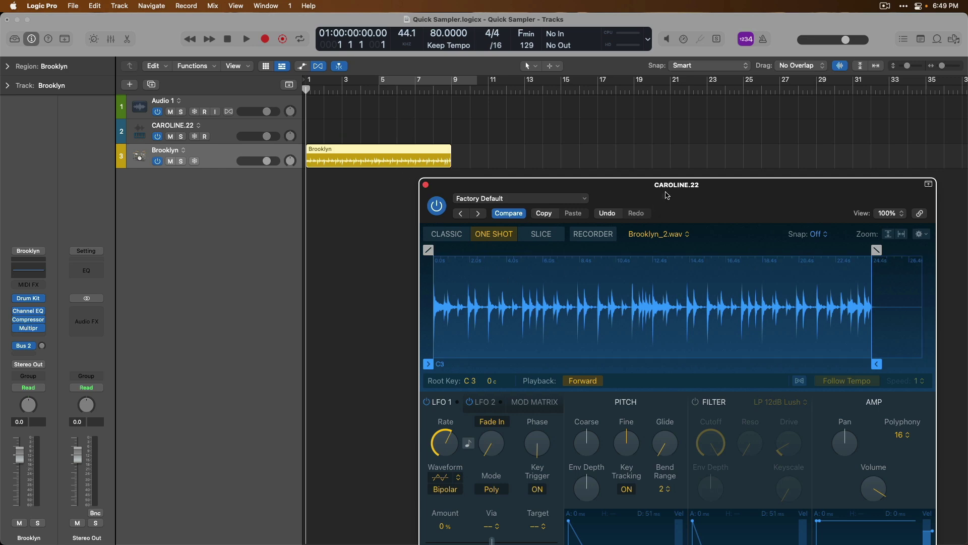
Load All Hands Chords 02.caf, then CAROLINE.22.wav, from the sampler's recent files list
left_click_drag(666, 195, 636, 136)
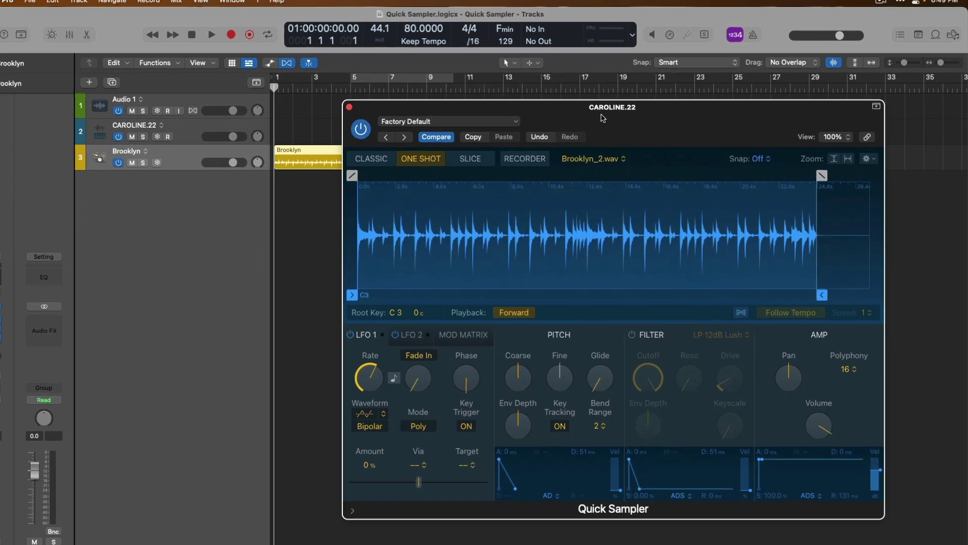
left_click(602, 161)
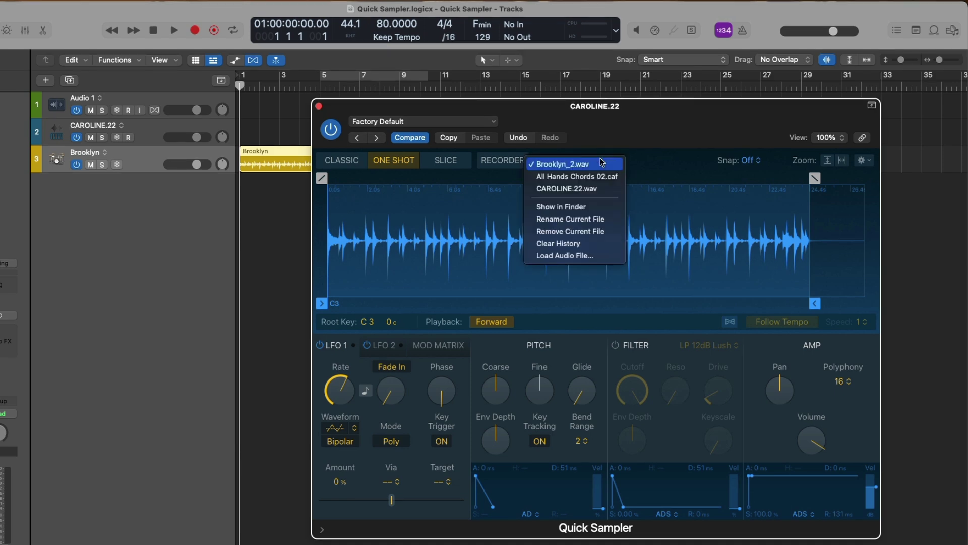
left_click(600, 176)
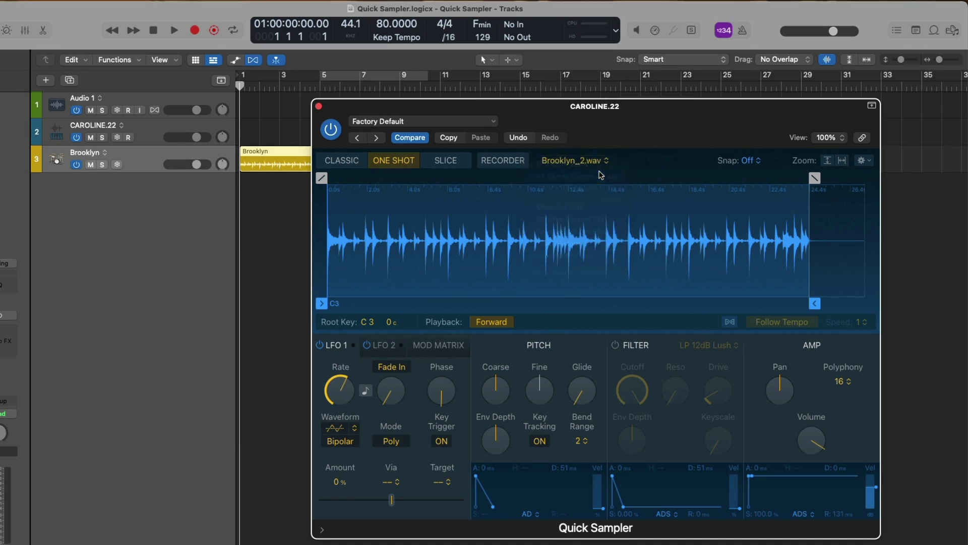
left_click(602, 164)
left_click(602, 177)
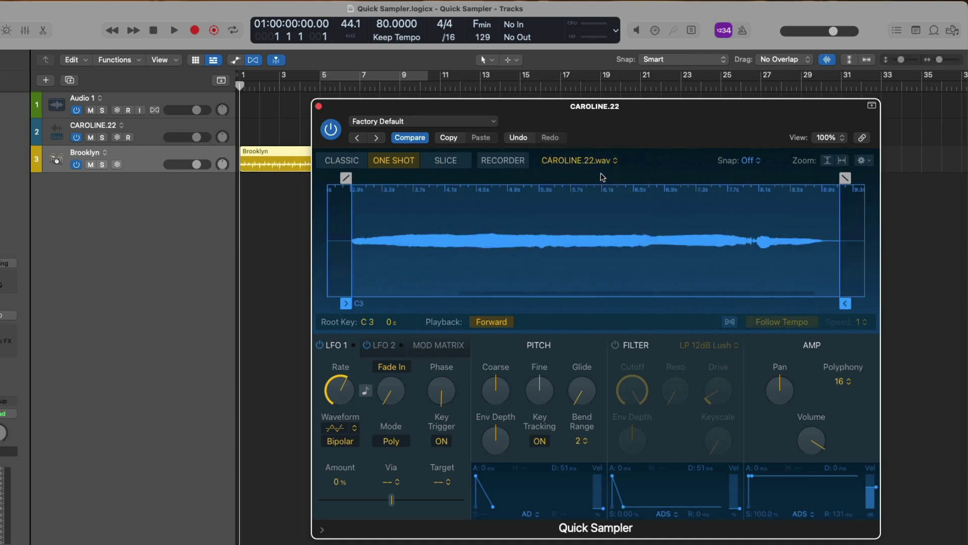
Leave the recent files list unchanged and bring the Finder window forward
left_click(603, 161)
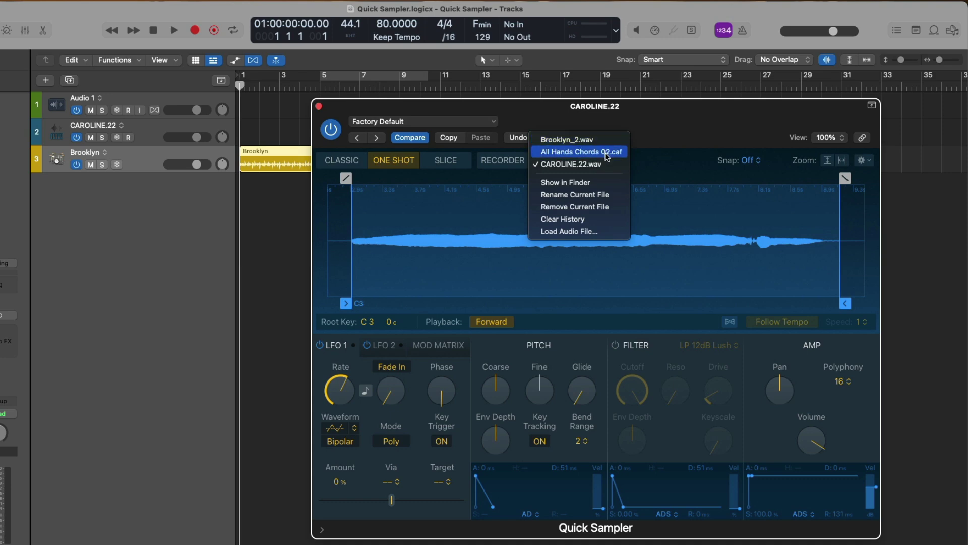
left_click(652, 163)
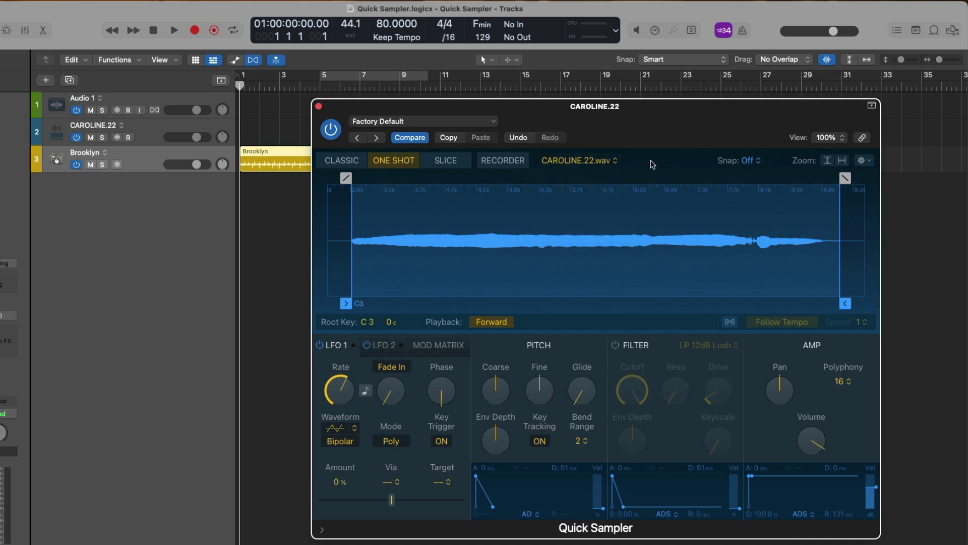
key("super+Tab")
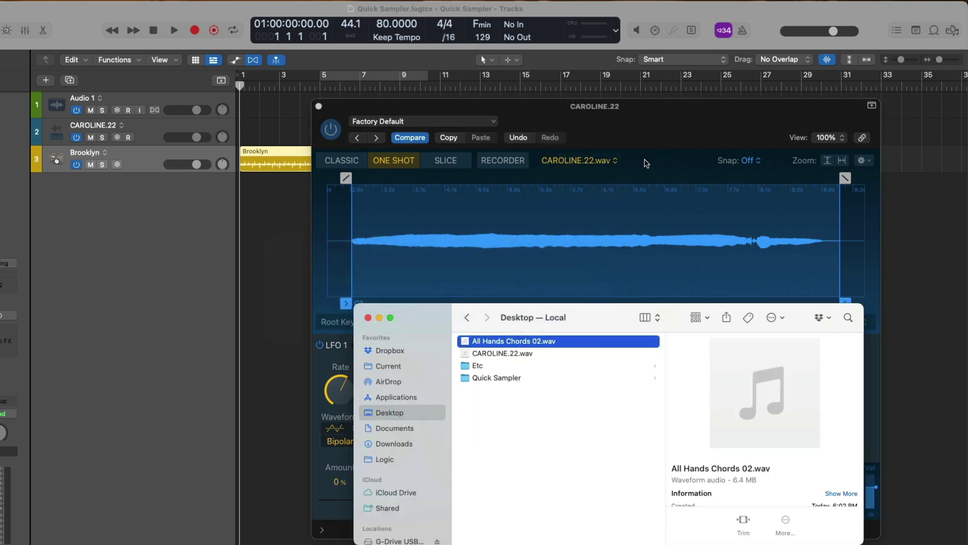
Drop CAROLINE.22.wav from Finder onto Quick Sampler's Original zone, loading it with root key C3
left_click_drag(625, 315, 682, 459)
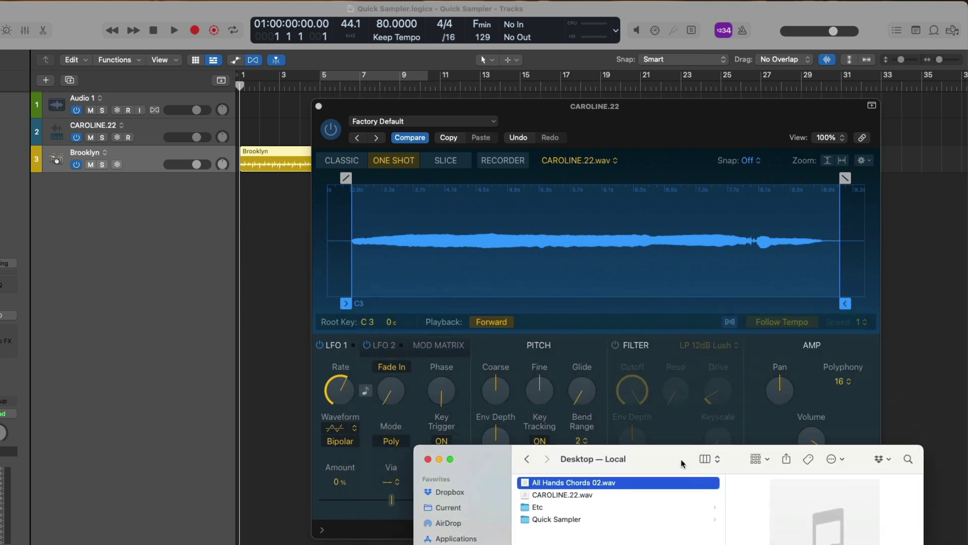
left_click_drag(641, 495, 672, 279)
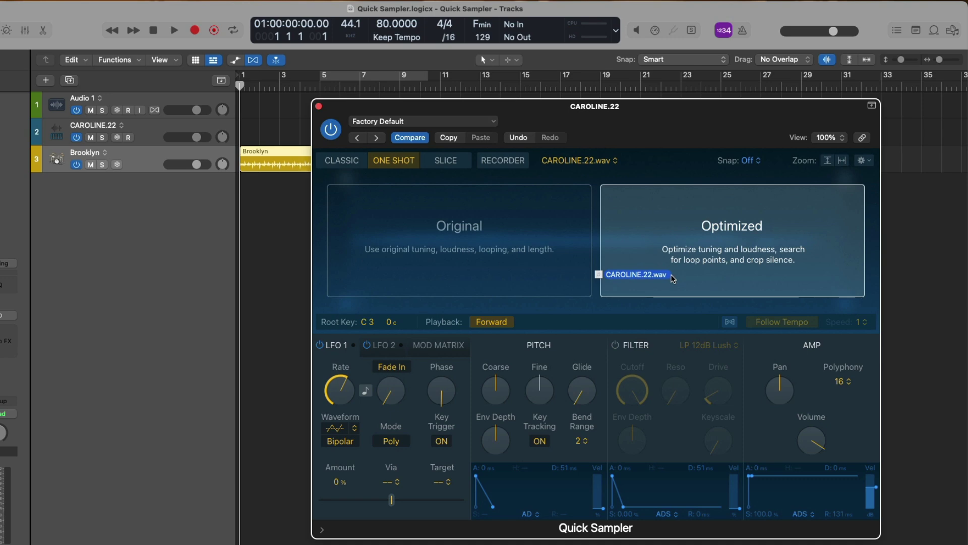
left_click_drag(673, 278, 672, 279)
left_click_drag(673, 279, 545, 237)
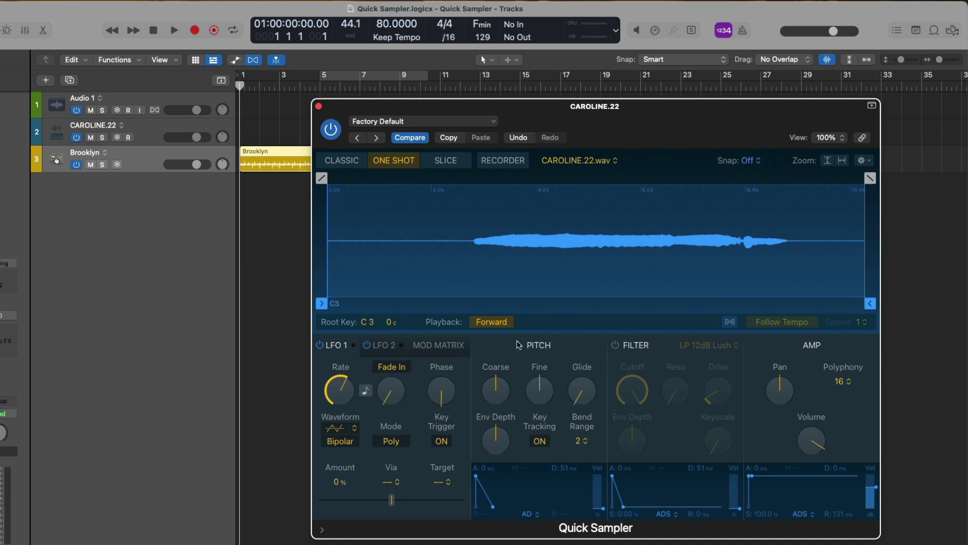
Reimport CAROLINE.22.wav optimized, trimming playback to 2.811–9.044 s (6.232 s length)
left_click(864, 161)
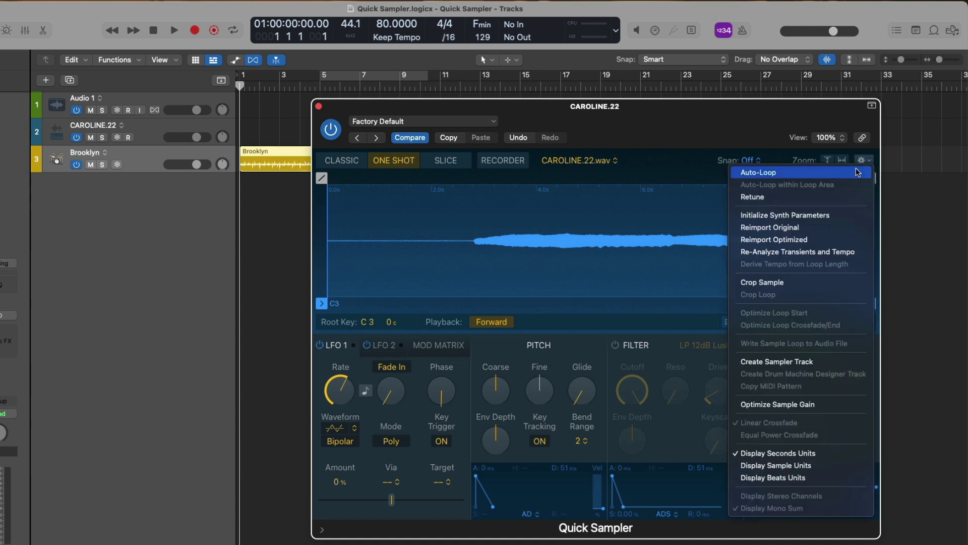
left_click(833, 240)
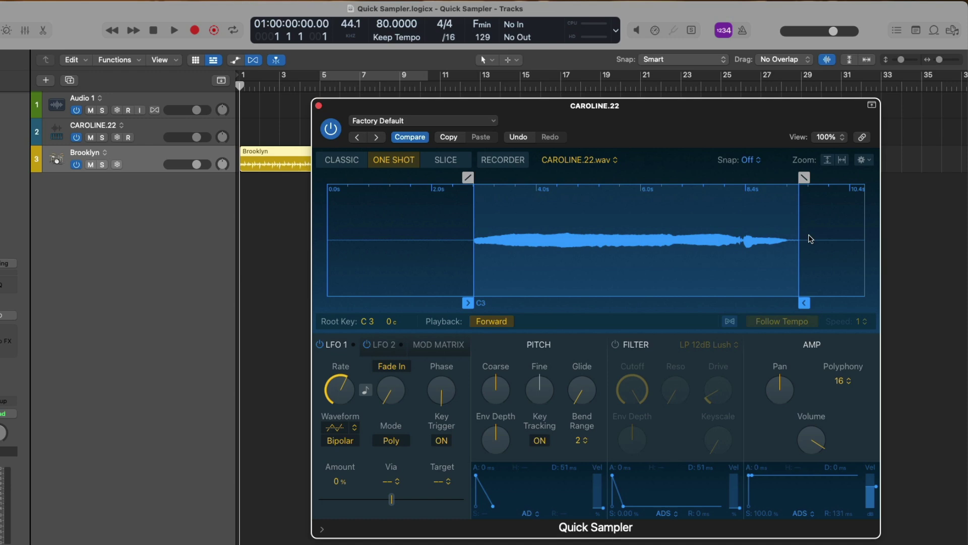
mouse_move(804, 302)
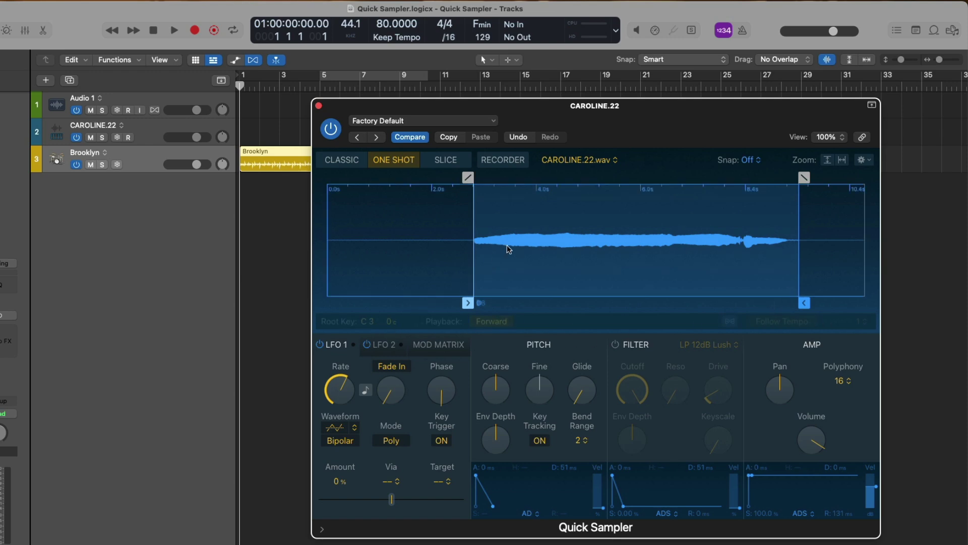
Load All Hands Chords 02.caf into the sampler from the recent files list
left_click(617, 160)
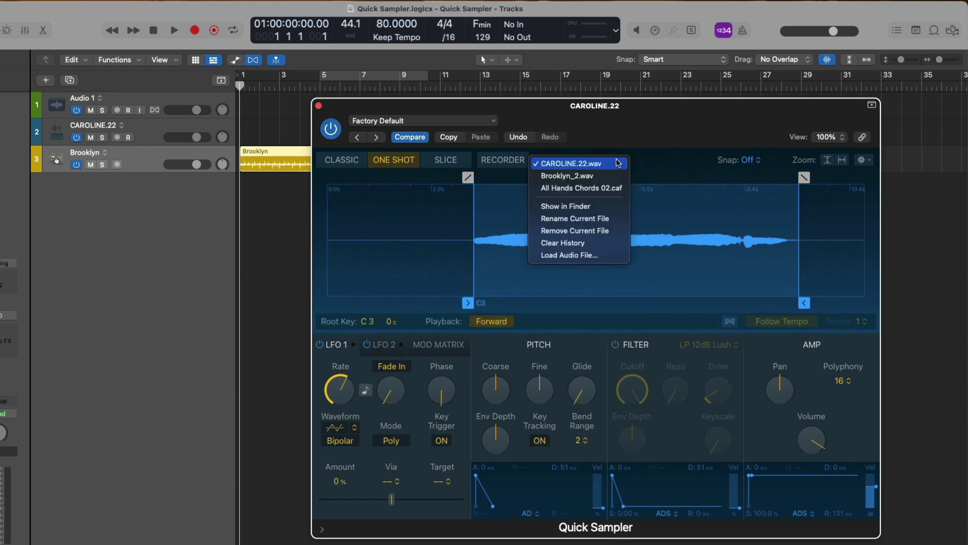
left_click(618, 189)
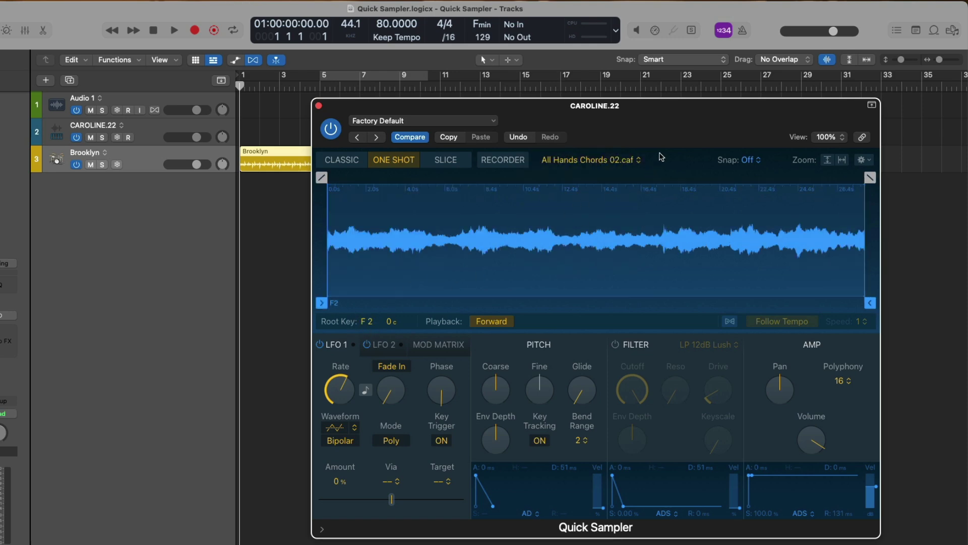
left_click_drag(663, 132, 333, 109)
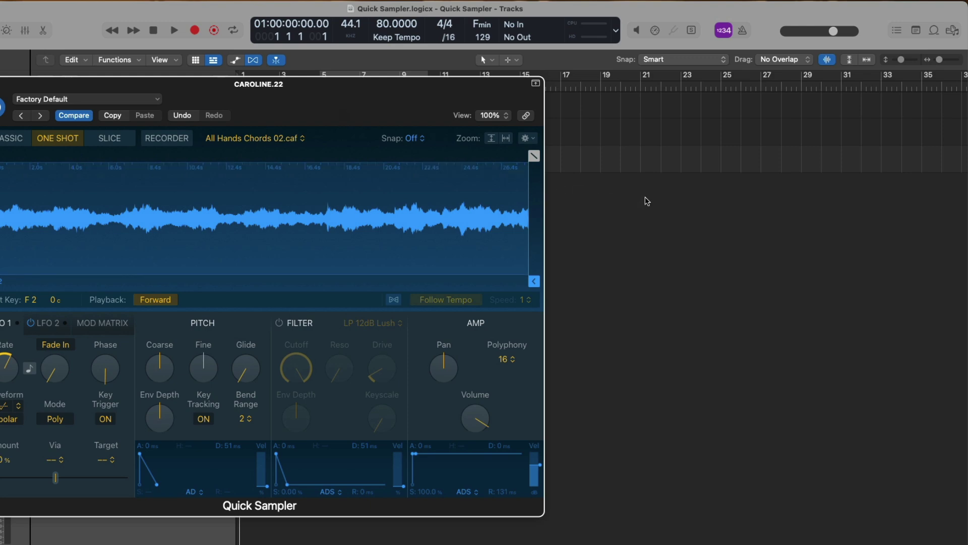
Add All Hands Chords 02 as a track and load its region into Quick Sampler as All Hands Chords 02_2.wav
key("o")
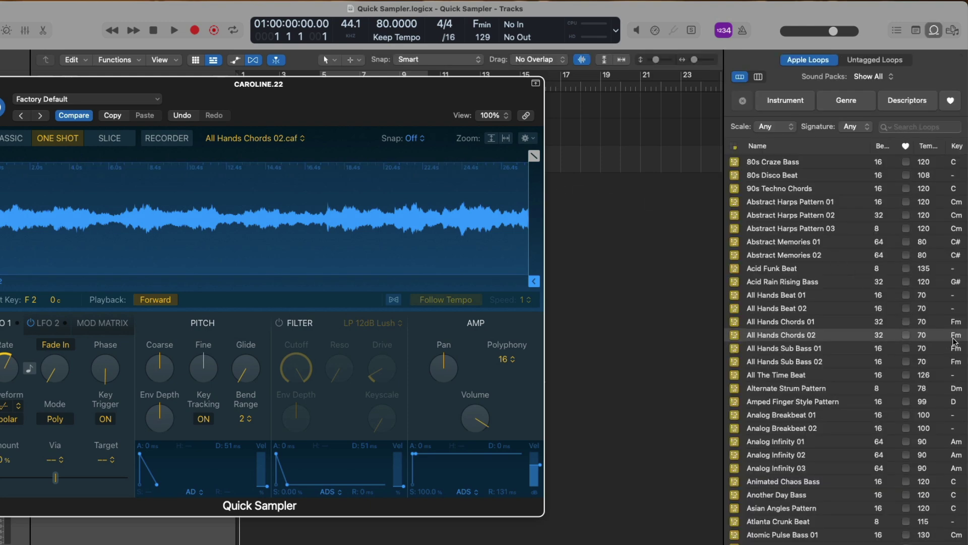
left_click_drag(282, 84, 470, 407)
left_click_drag(798, 339, 374, 247)
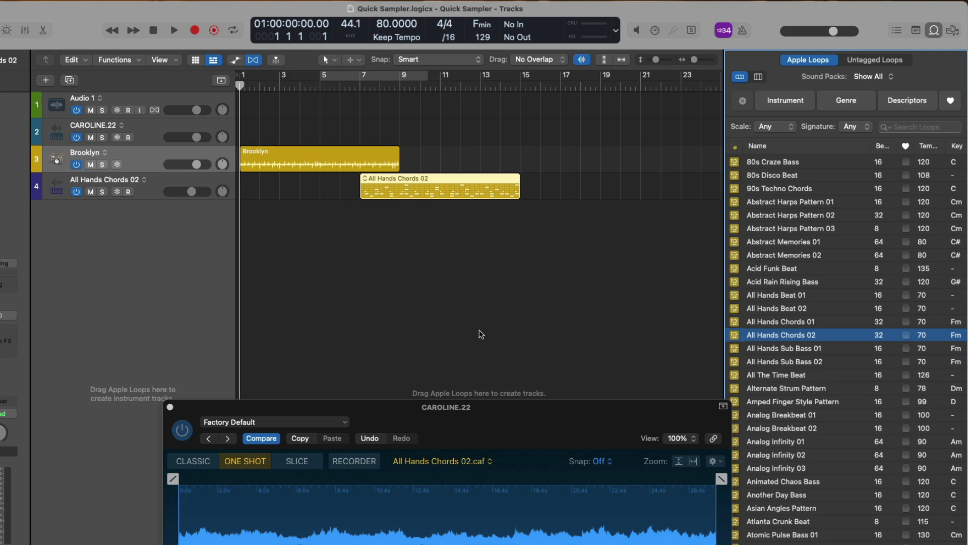
left_click_drag(527, 412, 559, 236)
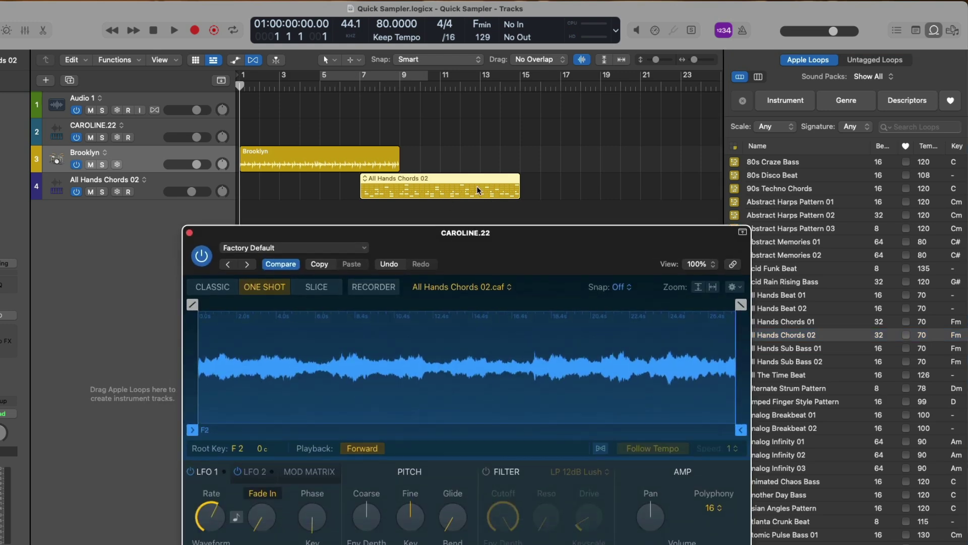
left_click_drag(473, 182, 380, 353)
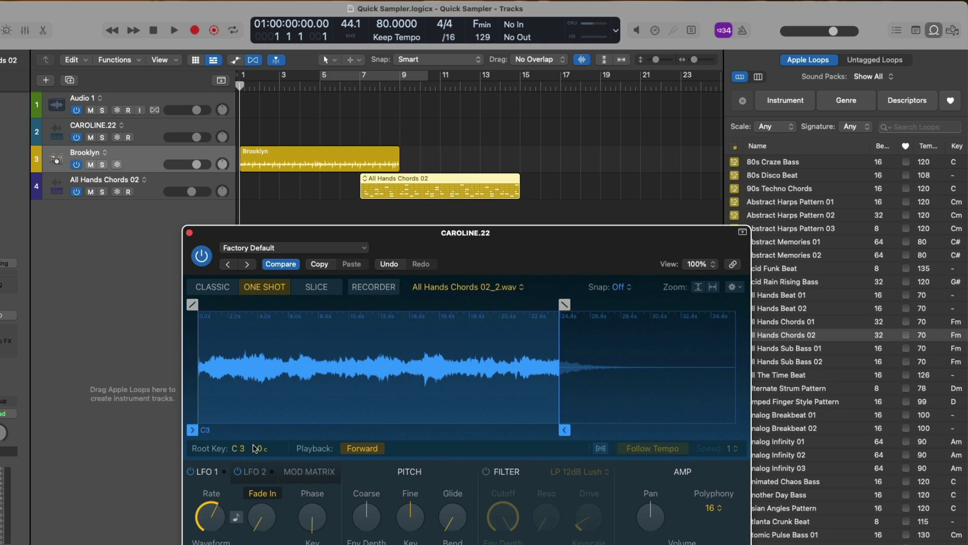
key("o")
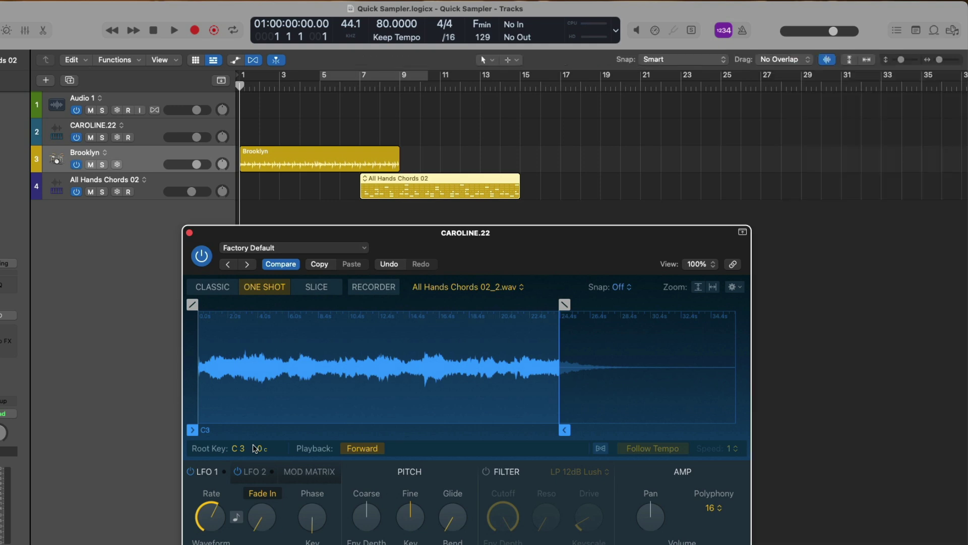
left_click_drag(442, 233, 521, 43)
Record-arm CAROLINE.22 and show the Musical Typing keyboard at octave C3, velocity 98
left_click(205, 122)
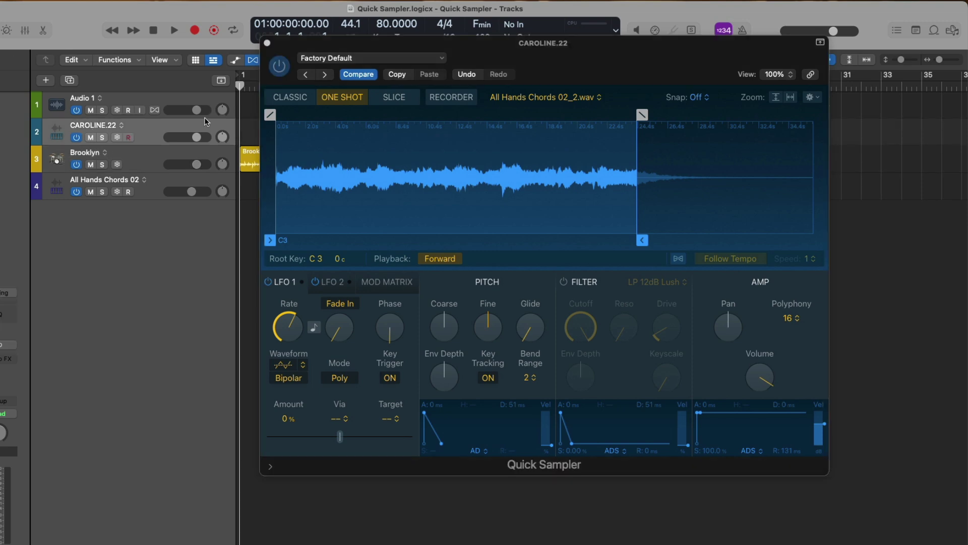
key("super+k")
left_click_drag(557, 62, 258, 39)
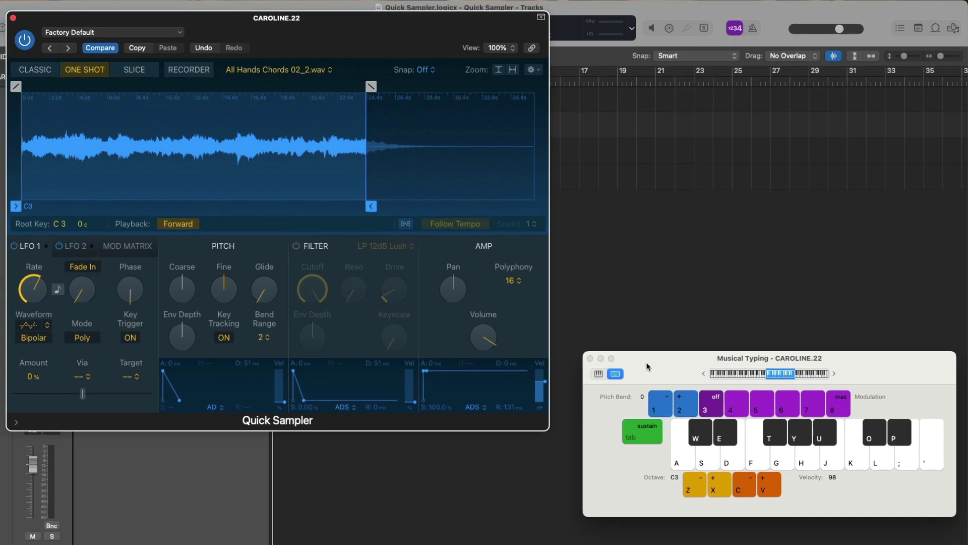
Switch Quick Sampler to Classic mode and audition the chord sample across several octaves
left_click(48, 76)
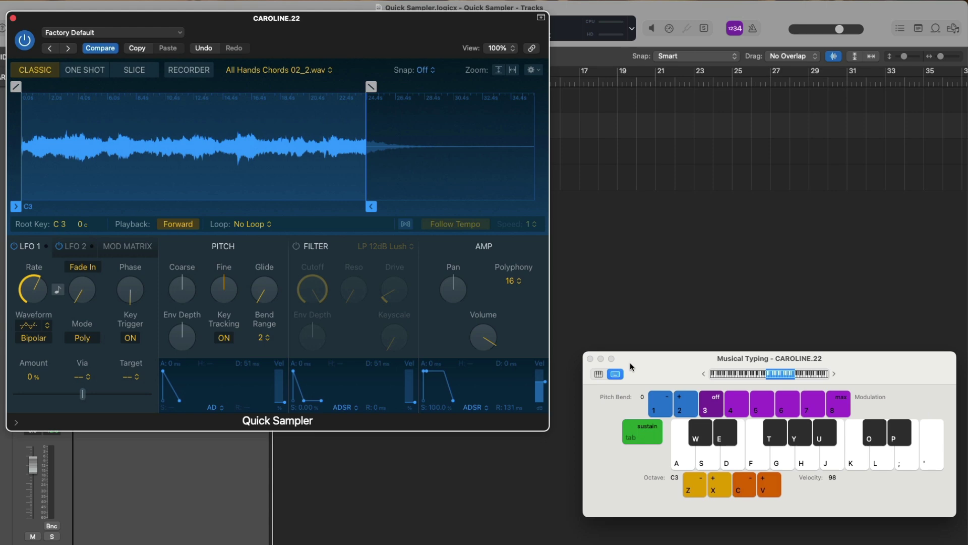
key("a")
key("z")
key("a")
key("x")
key("x")
key("a")
Turn on Follow Tempo and audition the tempo-synced sample at C3 and C2
left_click(405, 225)
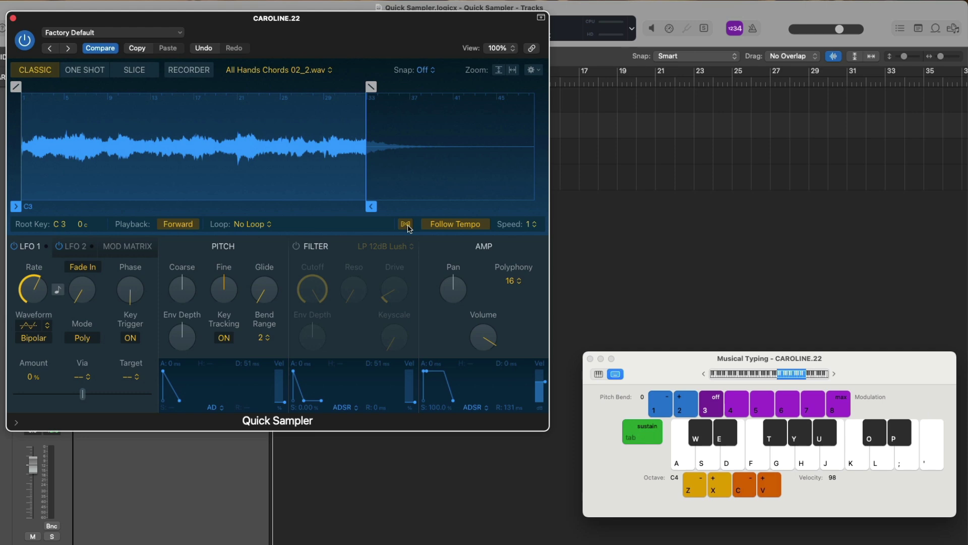
key("a")
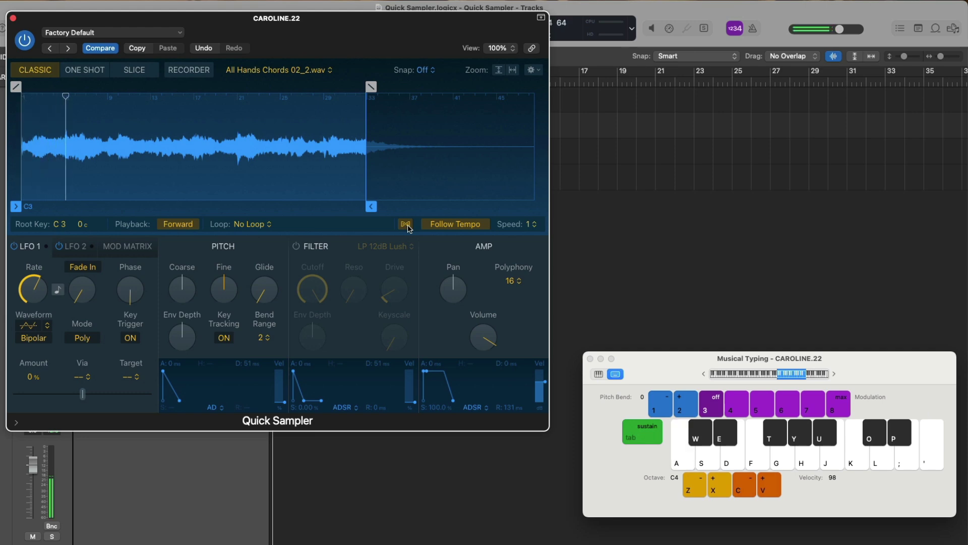
key("z")
key("a")
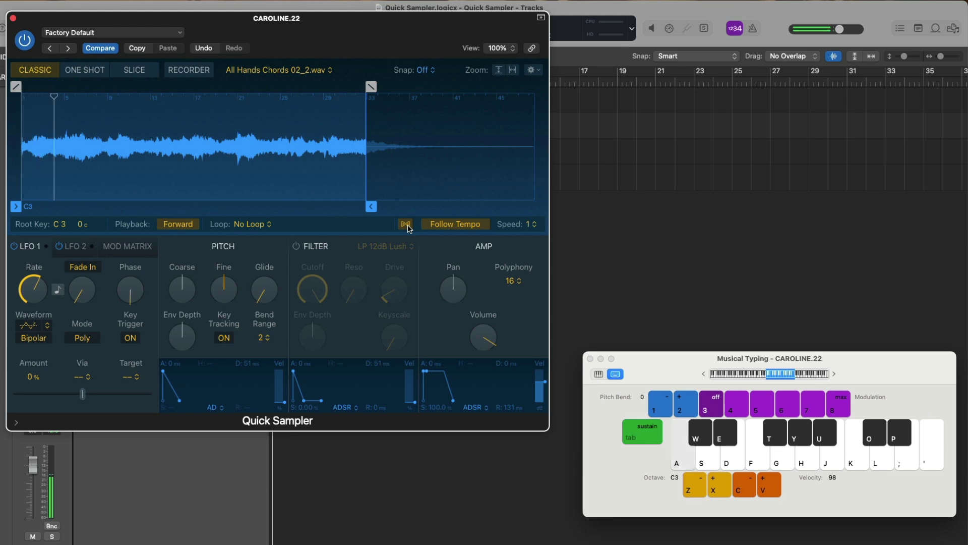
key("z")
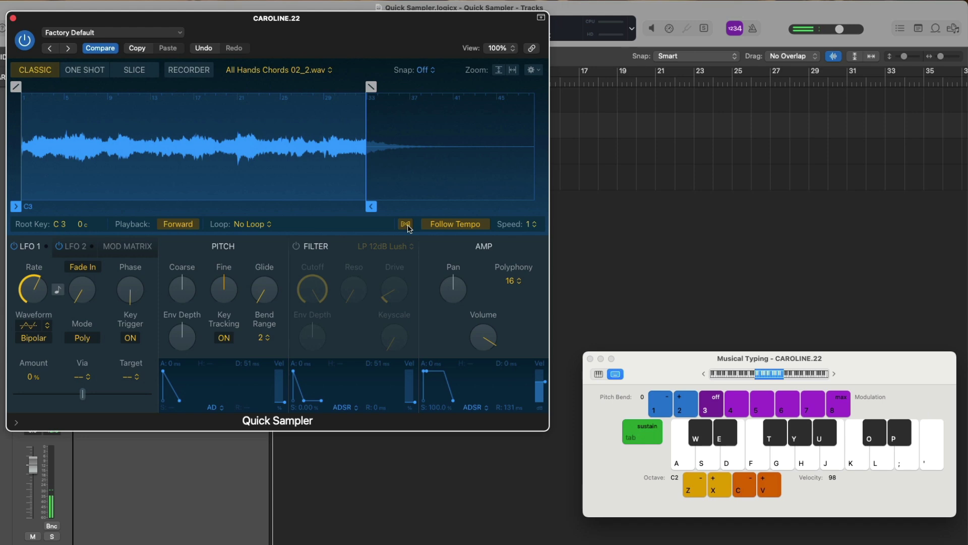
key("a")
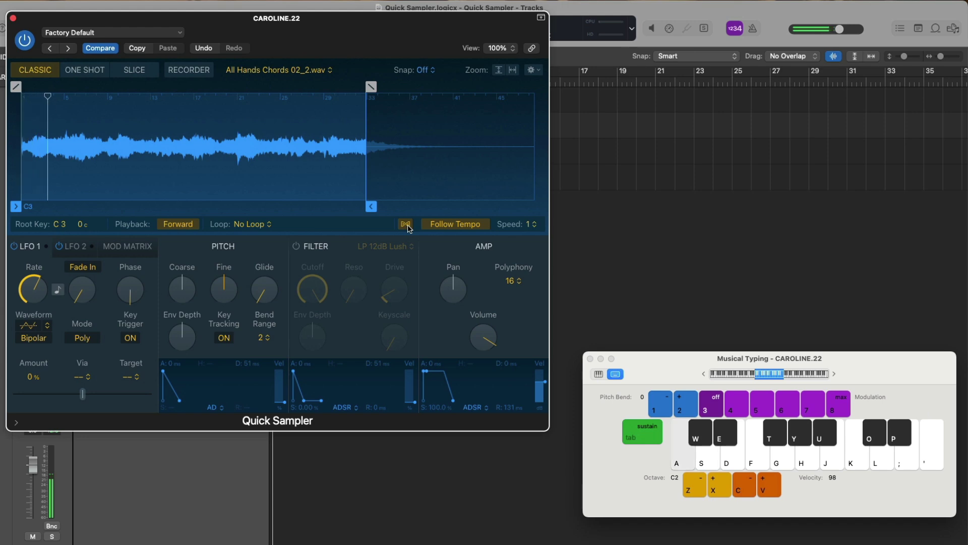
key("x")
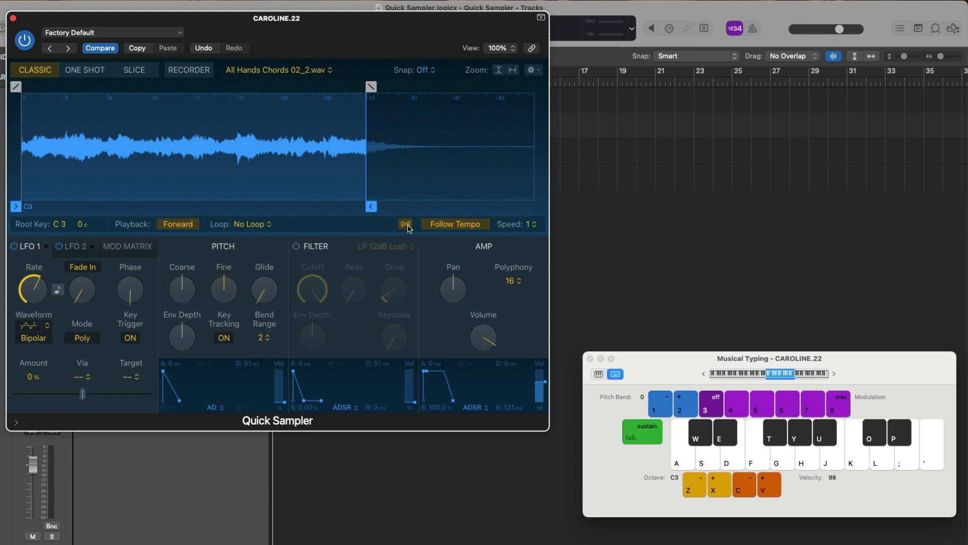
left_click(527, 224)
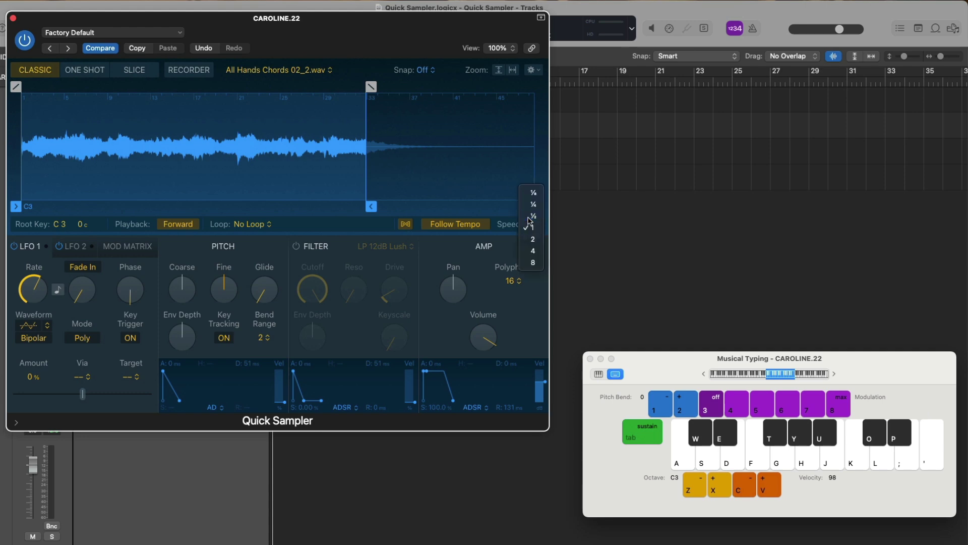
left_click(529, 217)
key("a")
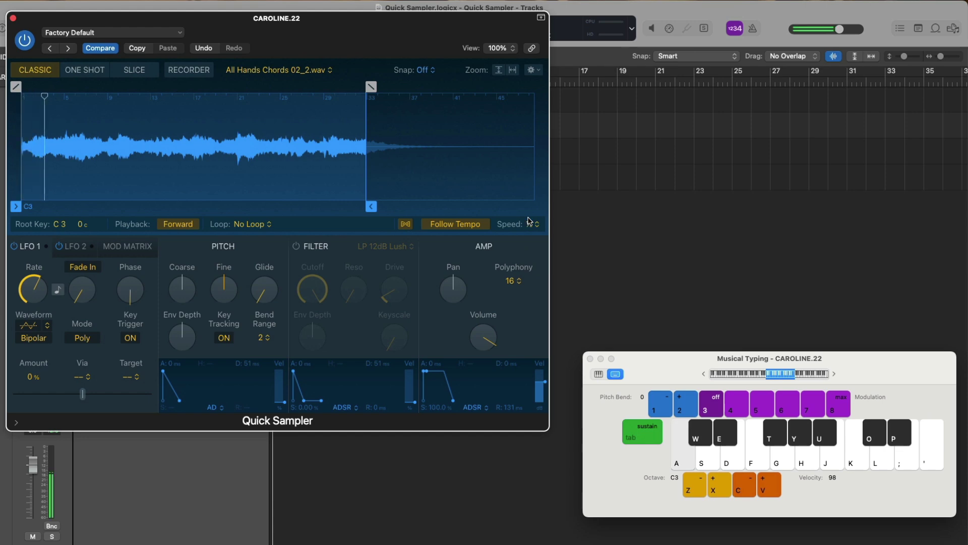
left_click(531, 223)
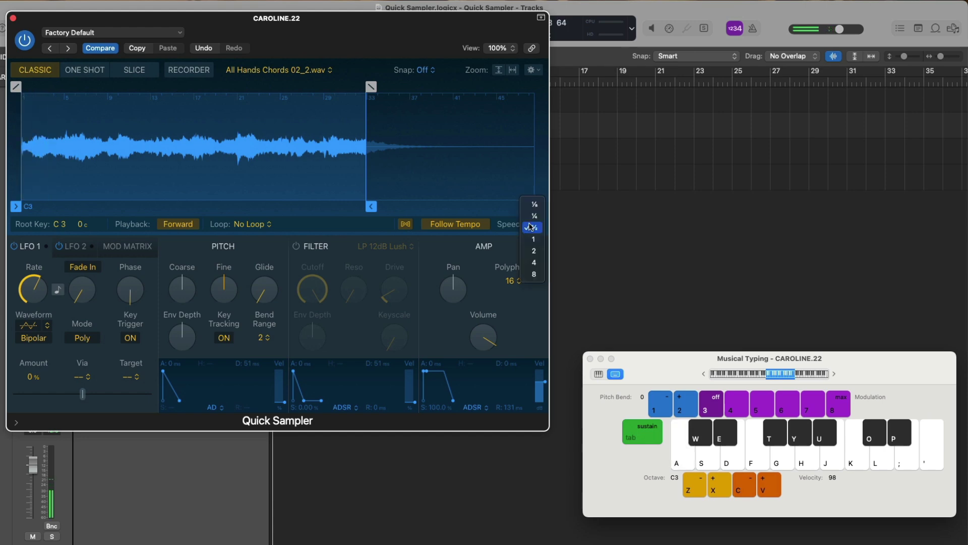
left_click(531, 250)
key("a")
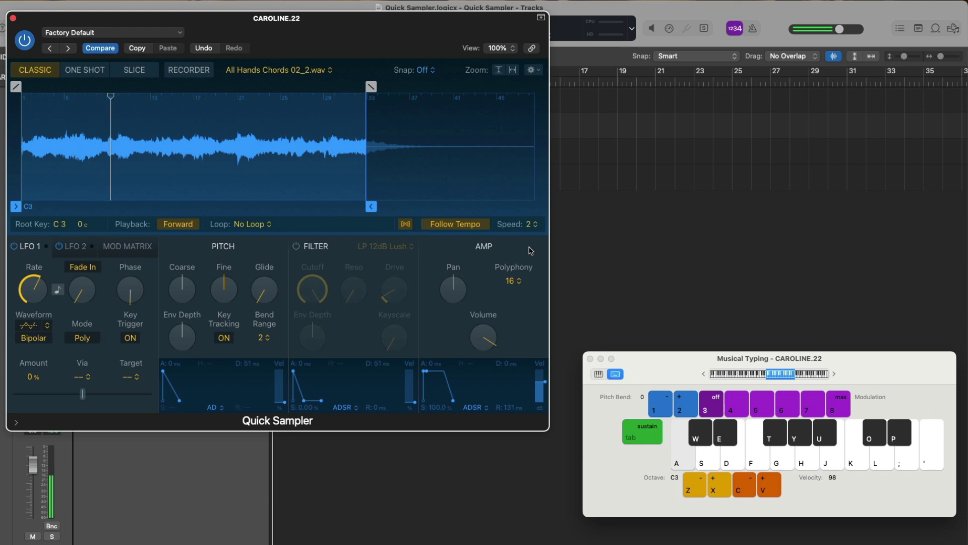
left_click(531, 224)
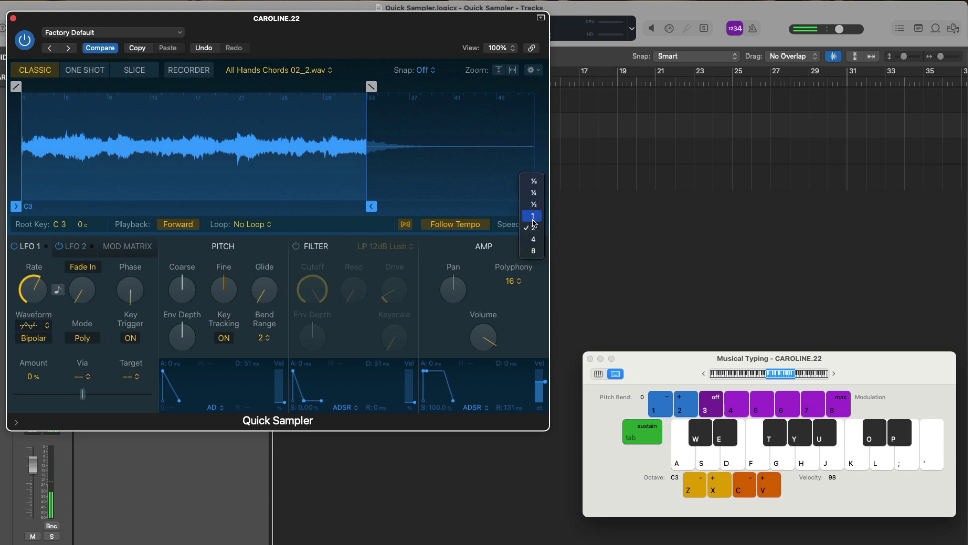
left_click(533, 216)
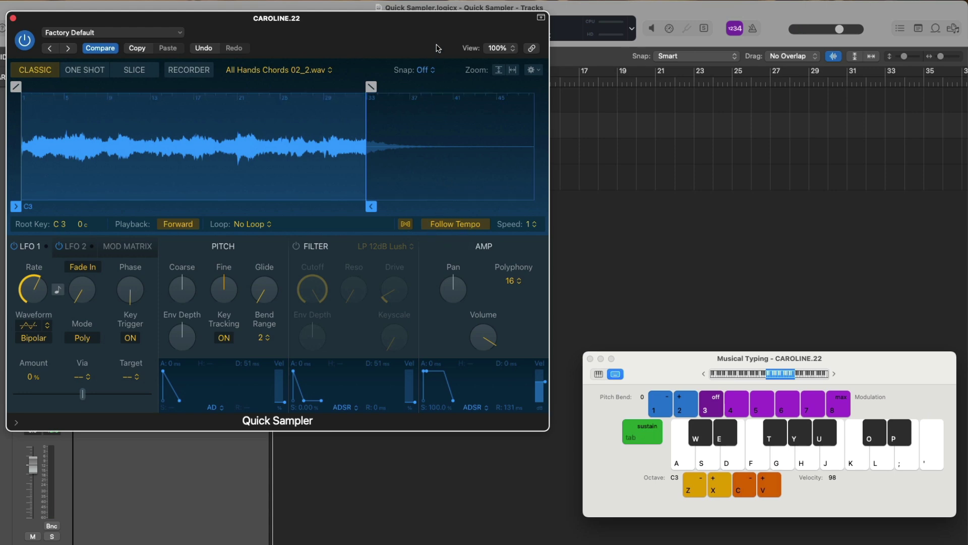
left_click_drag(437, 35, 448, 207)
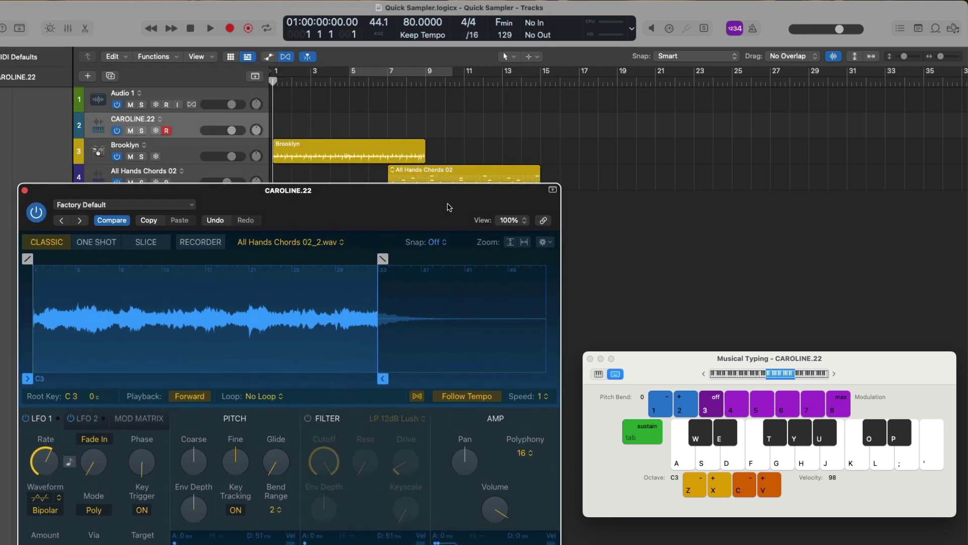
left_click(414, 22)
type("250")
key("Return")
left_click_drag(411, 205, 458, 97)
key("a")
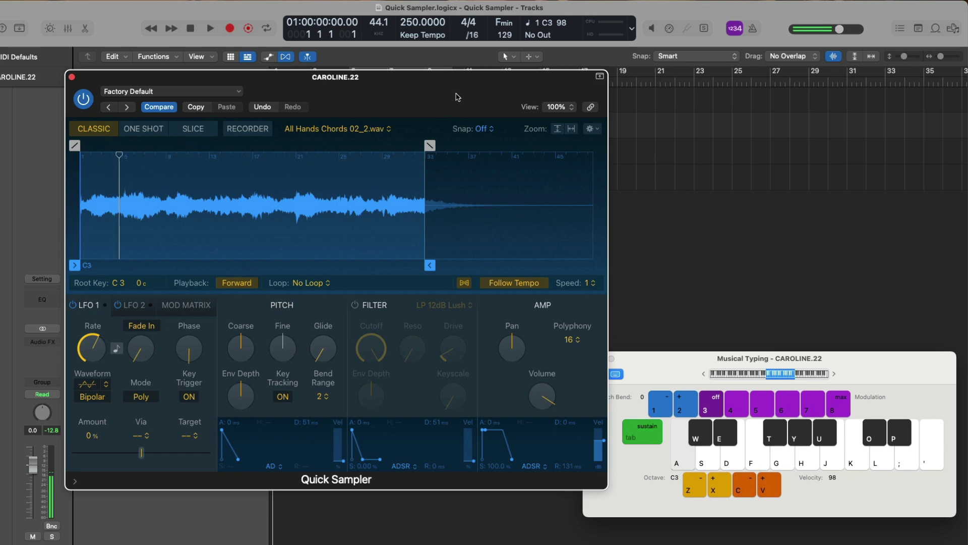
key("z")
key("z")
key("a")
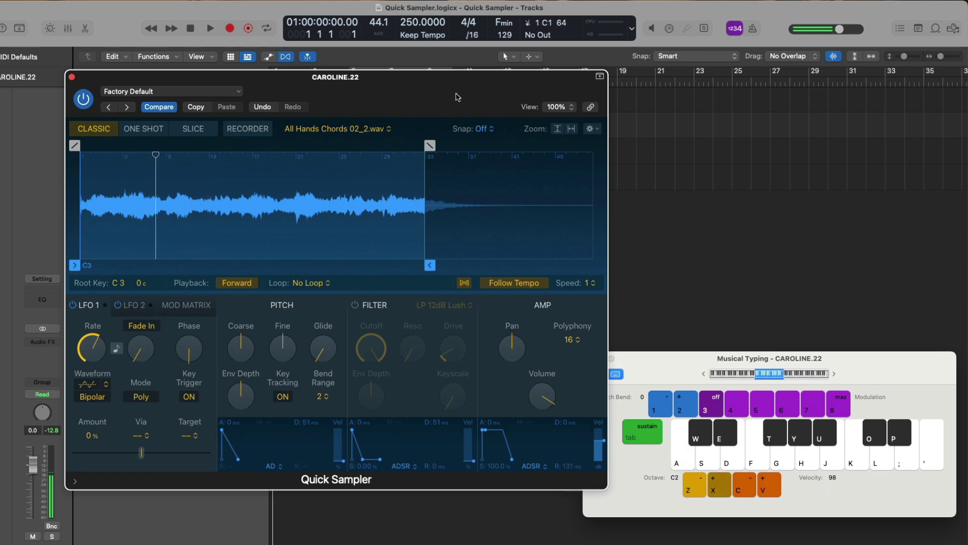
key("x")
key("x")
double_click(420, 22)
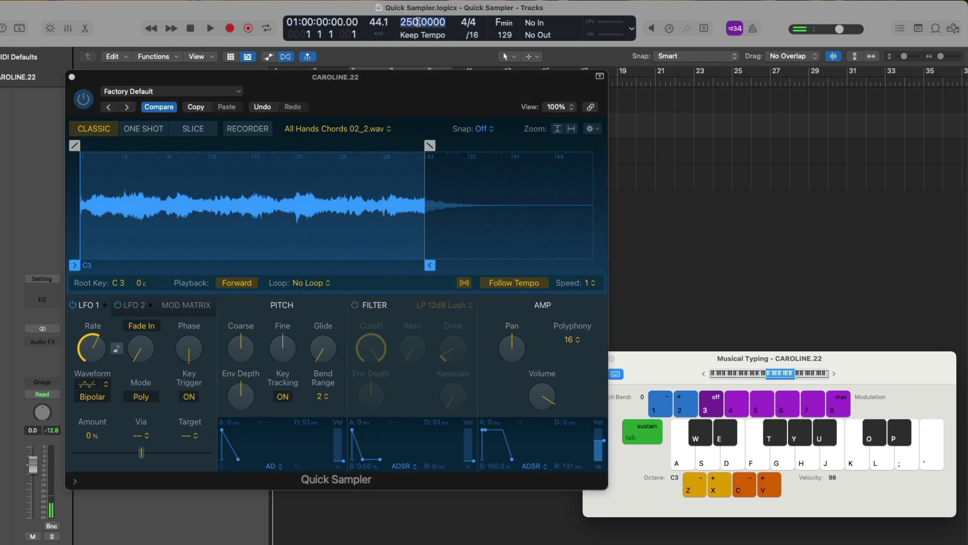
type("80")
key("Return")
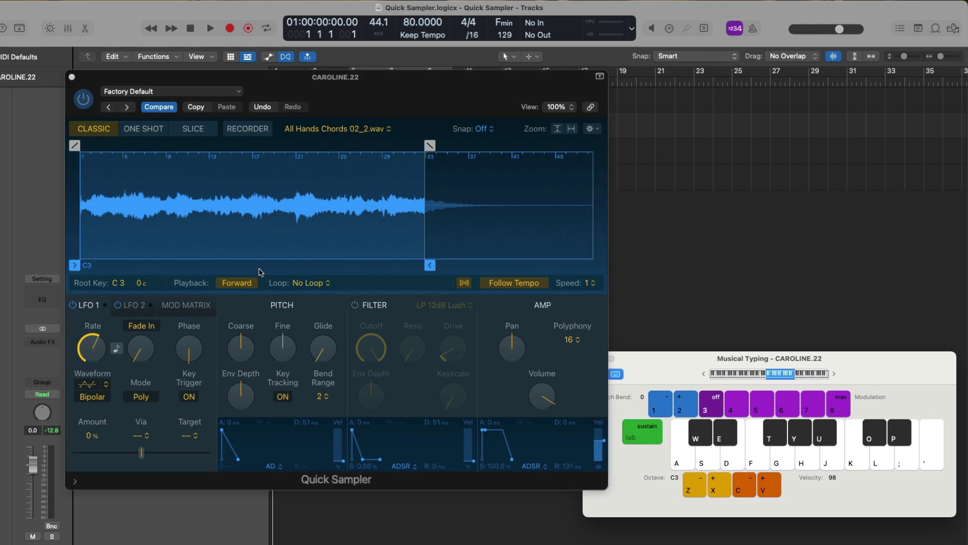
left_click(248, 283)
key("a")
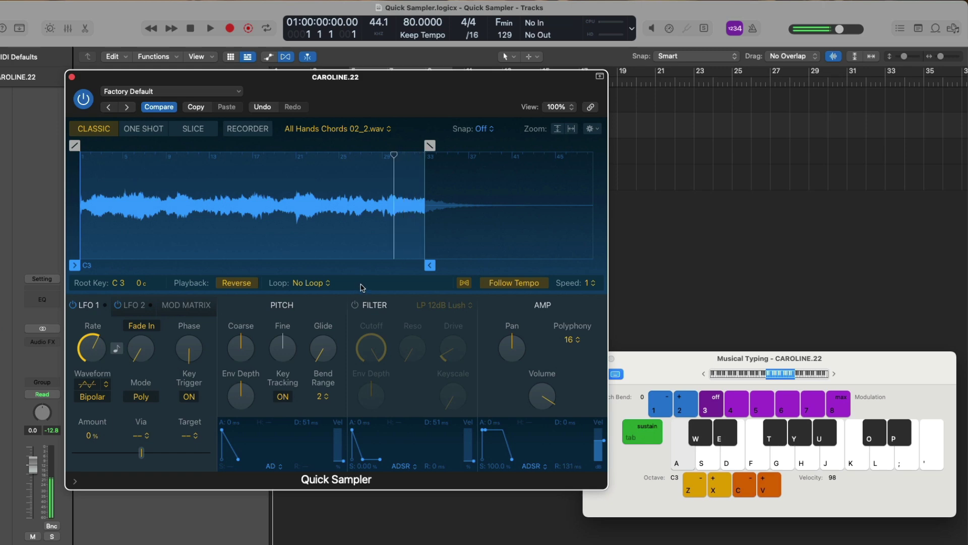
Set Playback to Forward and the Loop mode to Forward
left_click(242, 283)
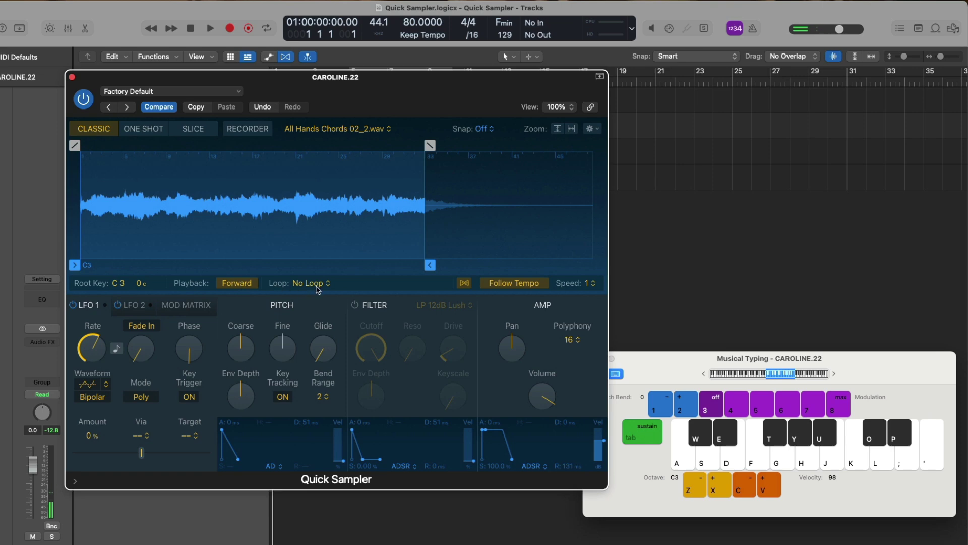
left_click(318, 286)
left_click(315, 298)
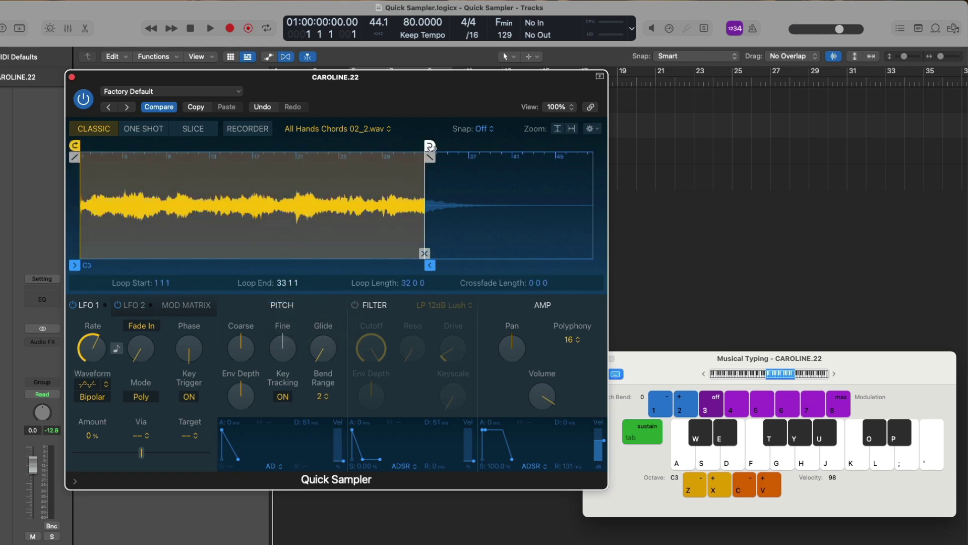
Set the loop to span 2 2 120 to 3 4 86 and play the looped sample
left_click_drag(423, 147, 184, 147)
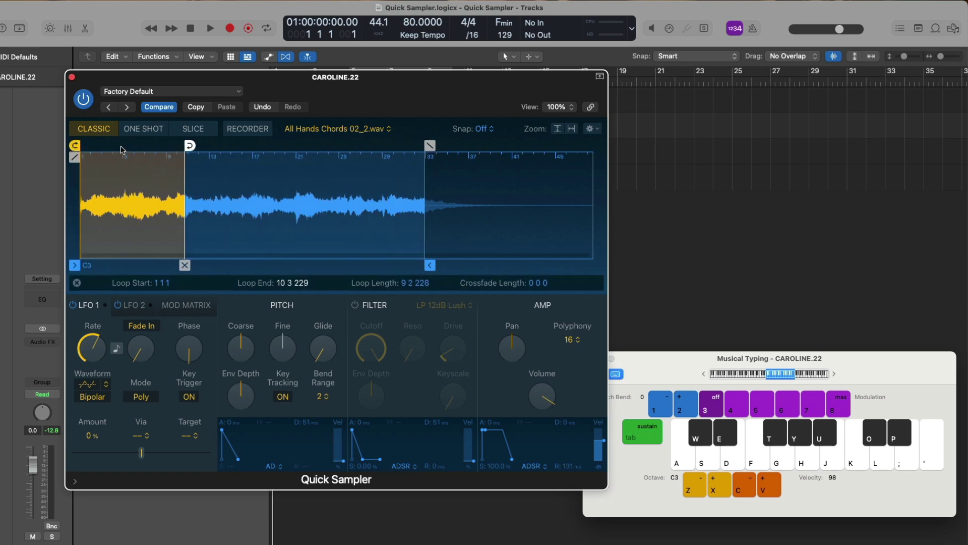
left_click_drag(80, 147, 96, 144)
left_click_drag(183, 145, 116, 145)
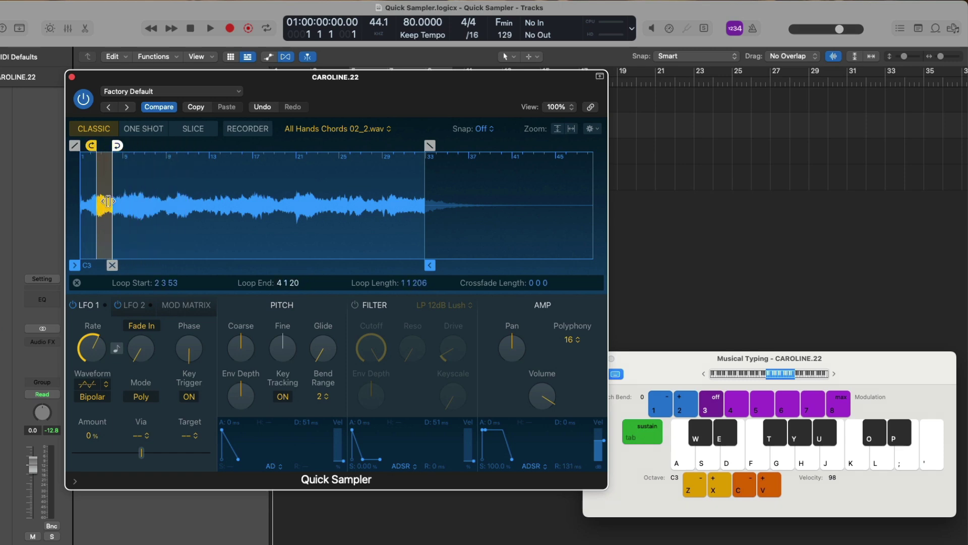
mouse_move(104, 202)
left_mouse_down()
mouse_move(161, 202)
mouse_move(103, 203)
left_mouse_up()
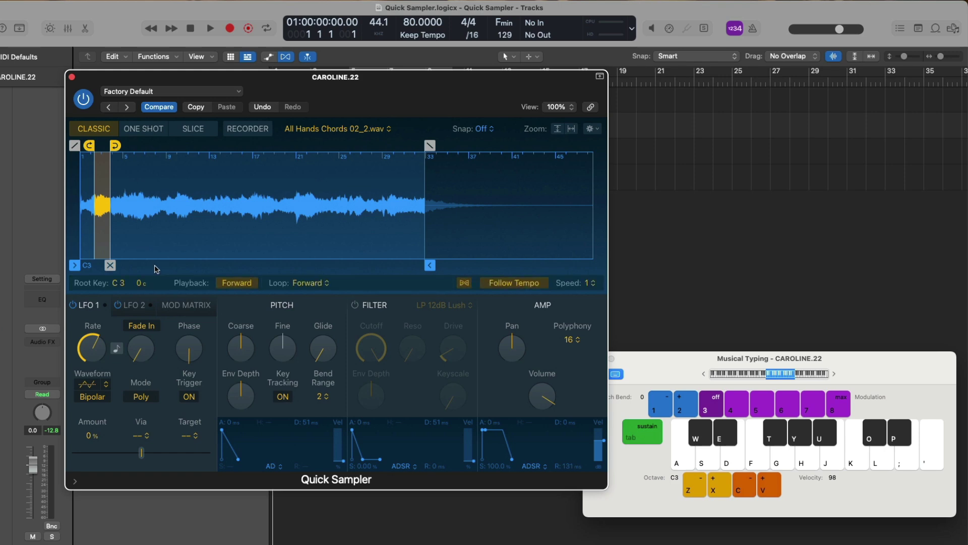
key("a")
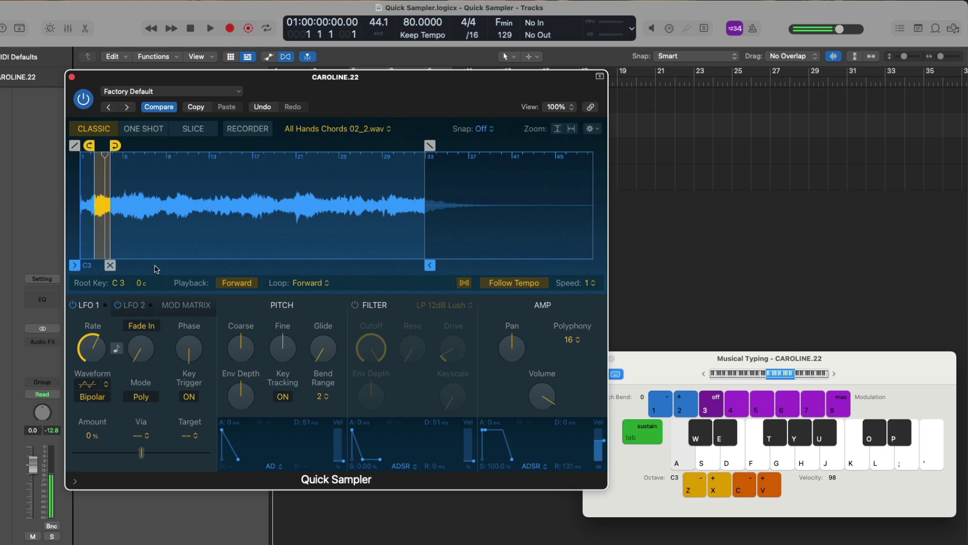
scroll(121, 205, "up", 10)
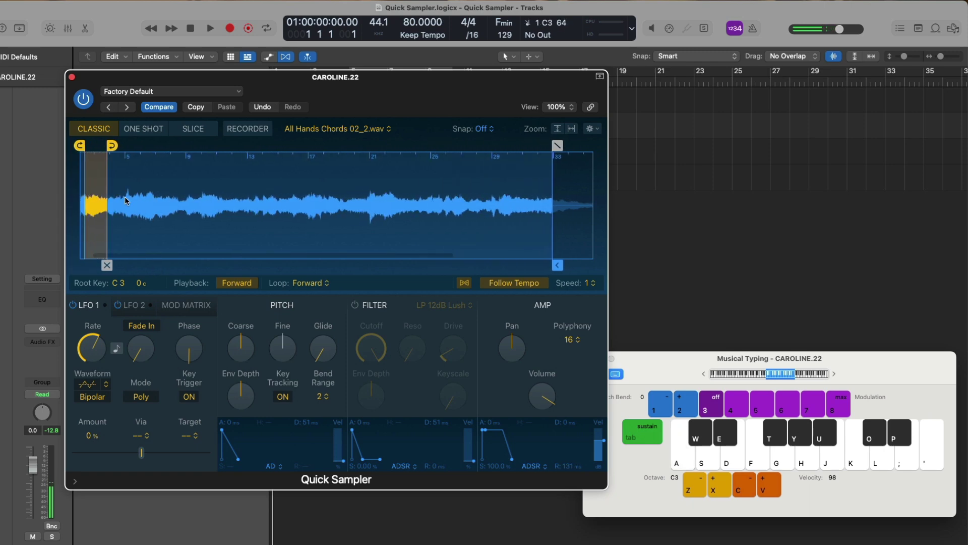
scroll(130, 201, "up", 5)
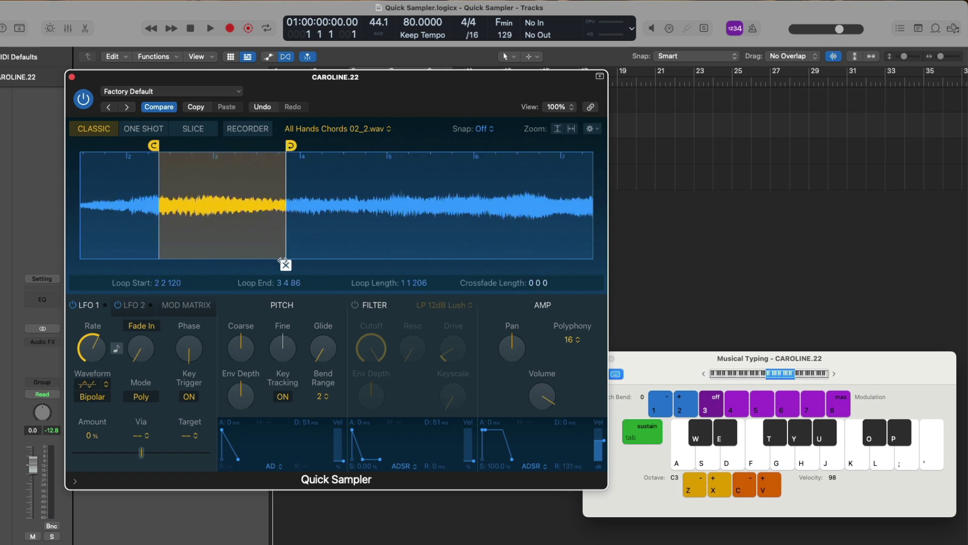
Add a crossfade at the loop end, audition it, and set the loop direction to Reverse
left_click_drag(281, 262, 255, 264)
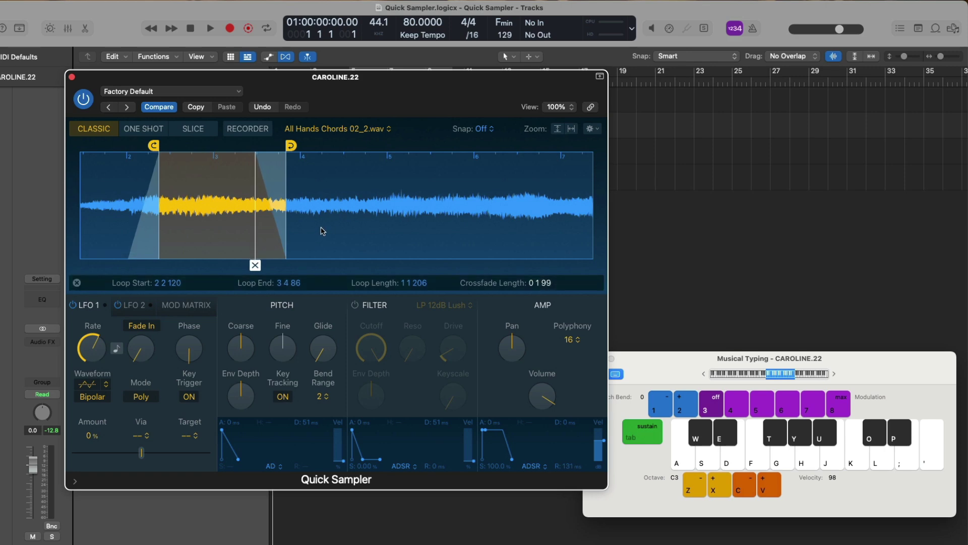
key("a")
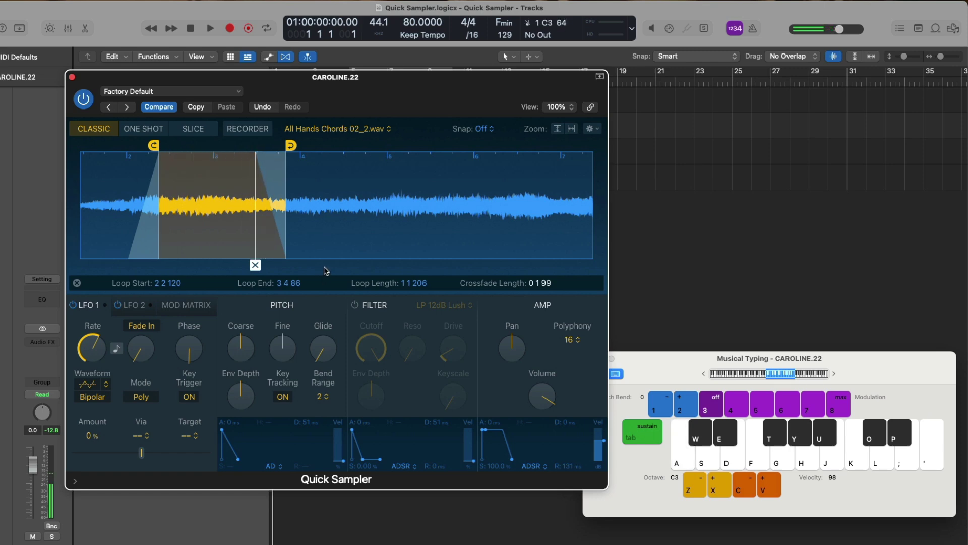
left_click(247, 283)
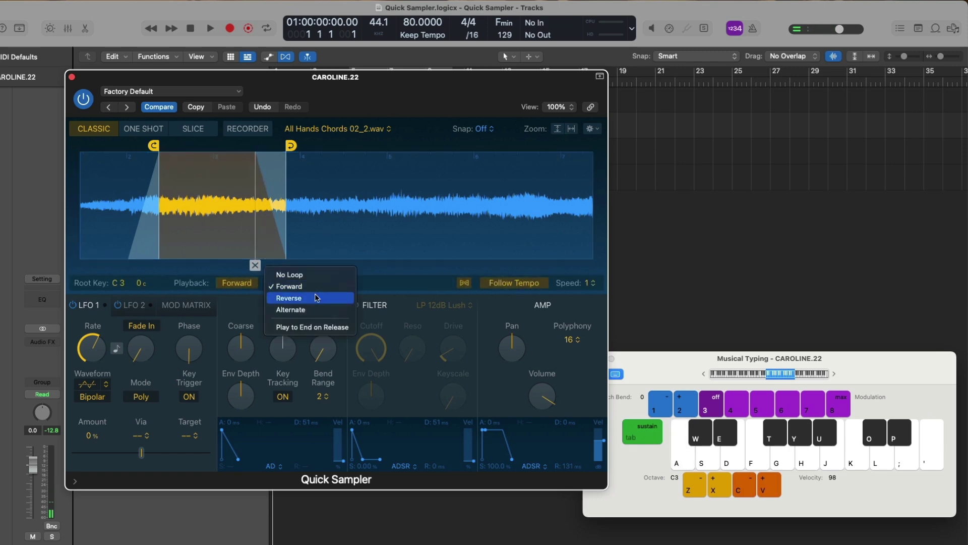
left_click(316, 297)
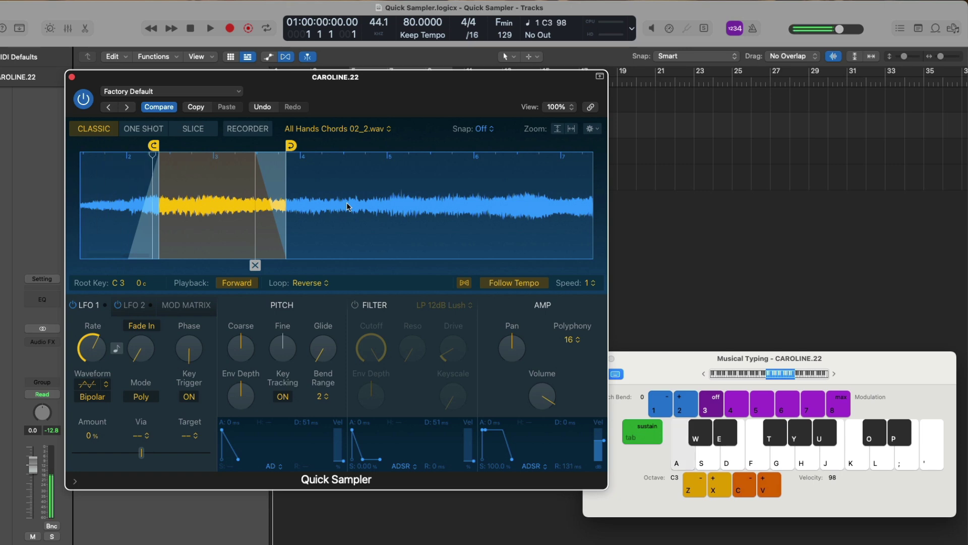
Change the loop direction to Alternate so the loop plays back and forth
scroll(347, 206, "down", 2)
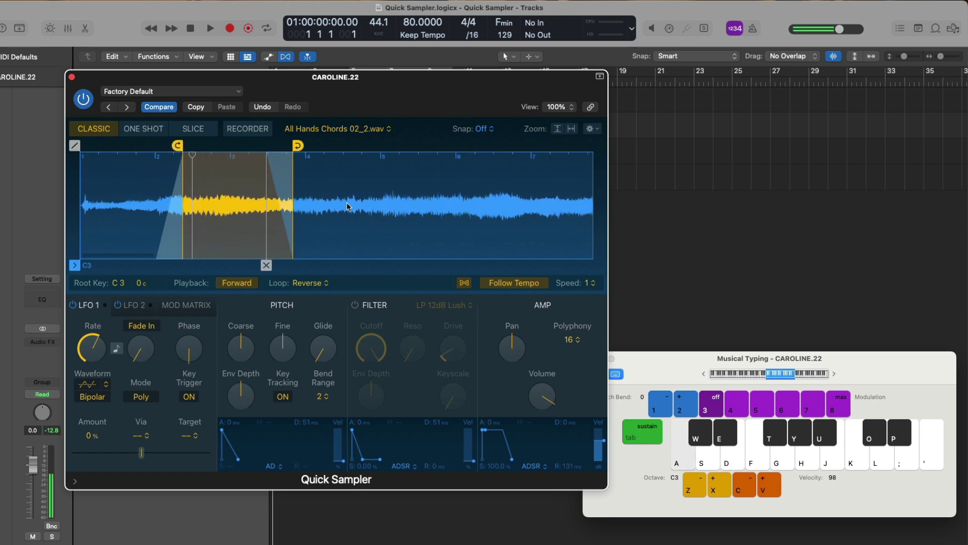
left_click(311, 284)
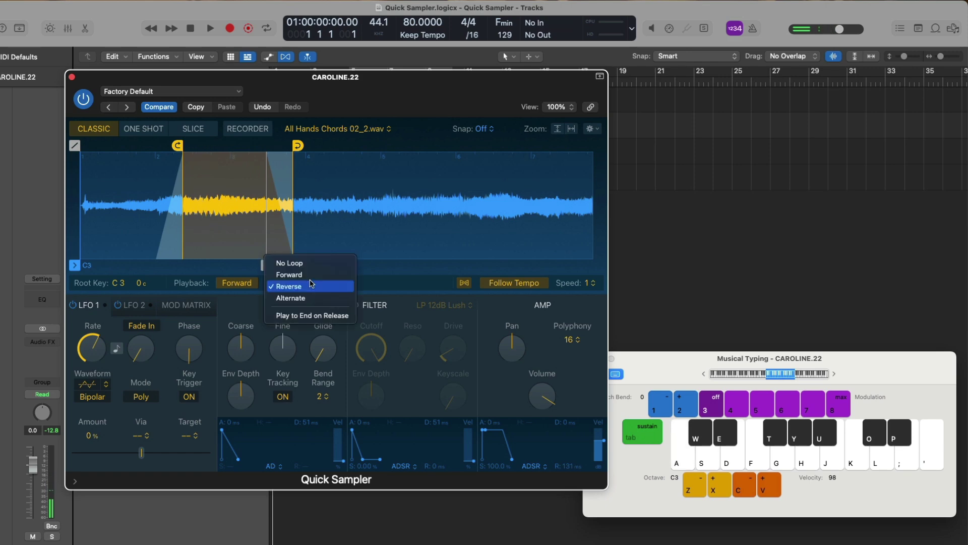
left_click(311, 298)
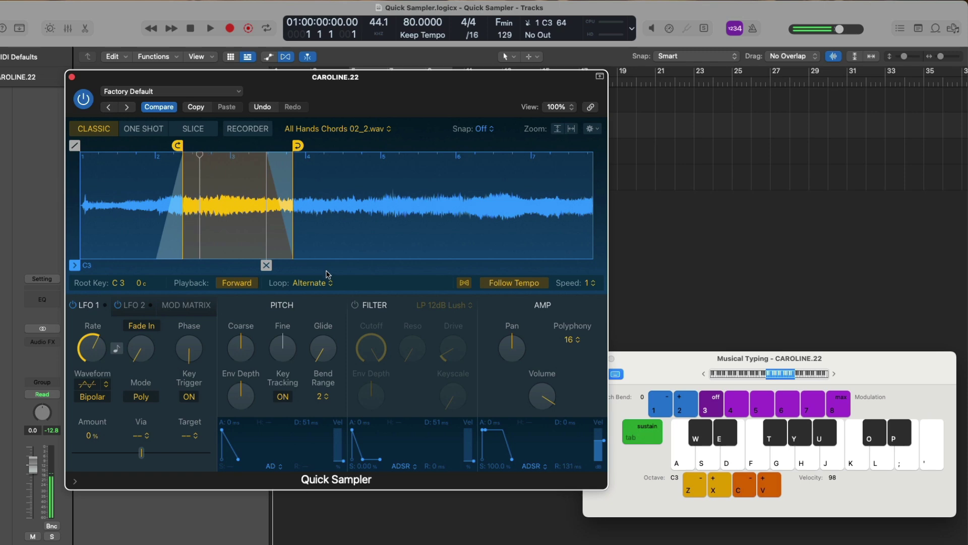
left_click(323, 284)
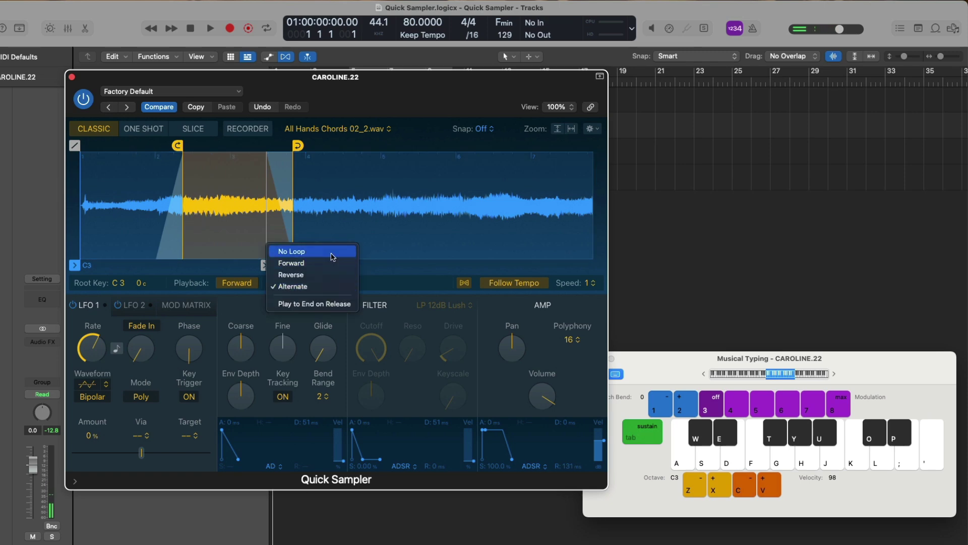
Set the Loop popup to No Loop so the sample plays straight through
left_click(332, 255)
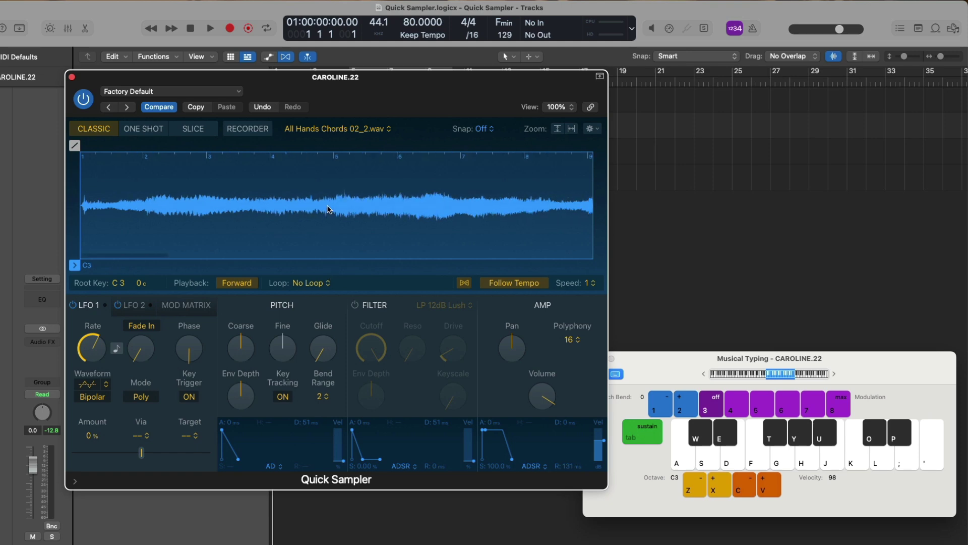
scroll(328, 210, "down", 3)
scroll(328, 209, "up", 10)
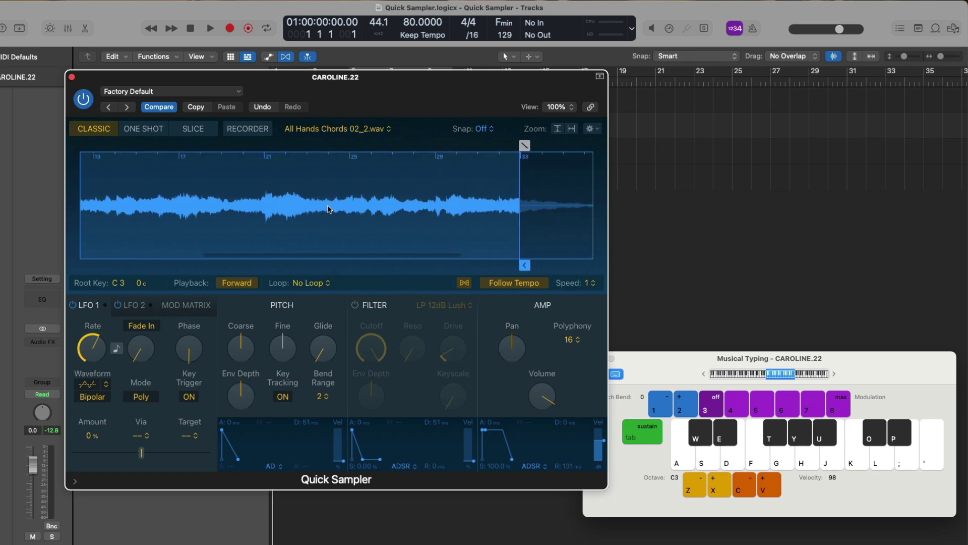
scroll(328, 209, "down", 4)
scroll(328, 209, "down", 3)
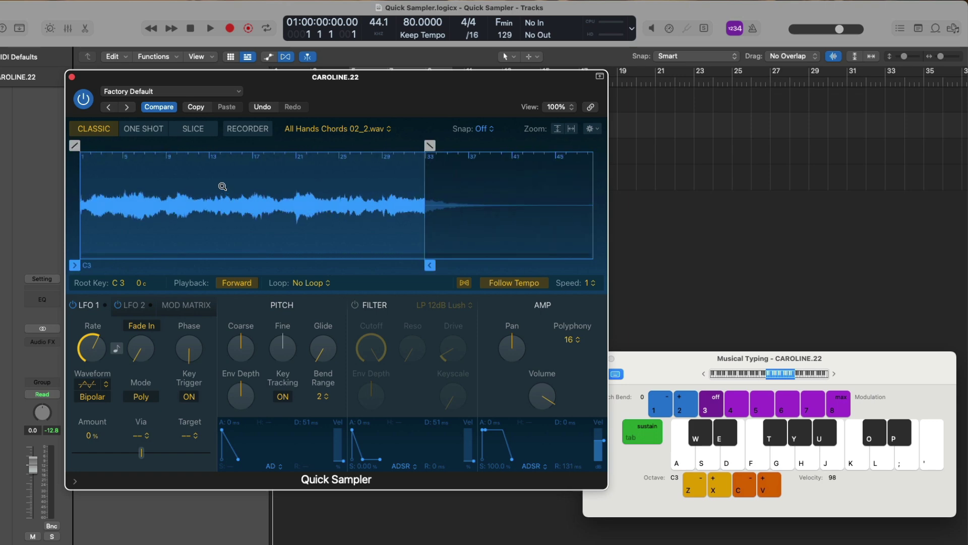
Zoom into a short stretch of waveform, zoom back out, and enlarge it vertically and horizontally
left_click_drag(222, 186, 244, 210)
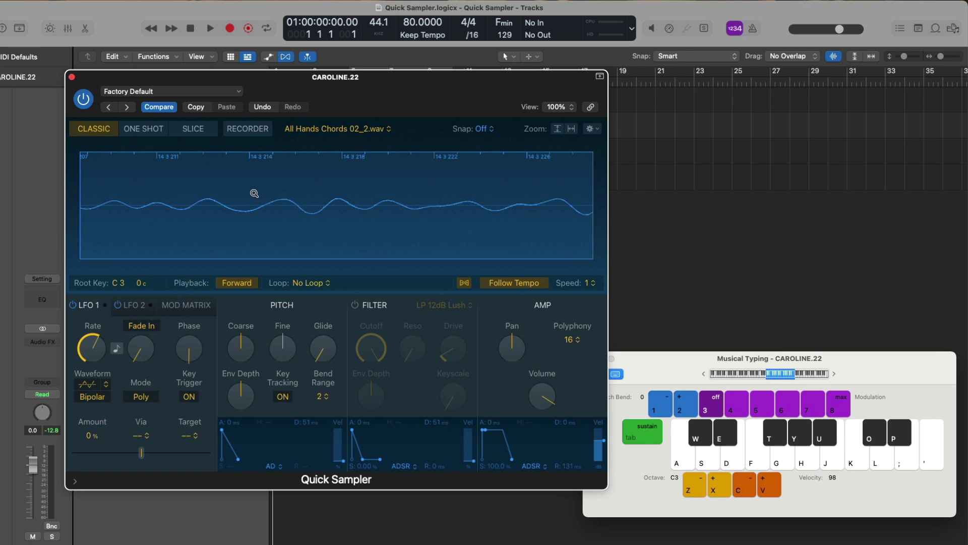
left_click(254, 193)
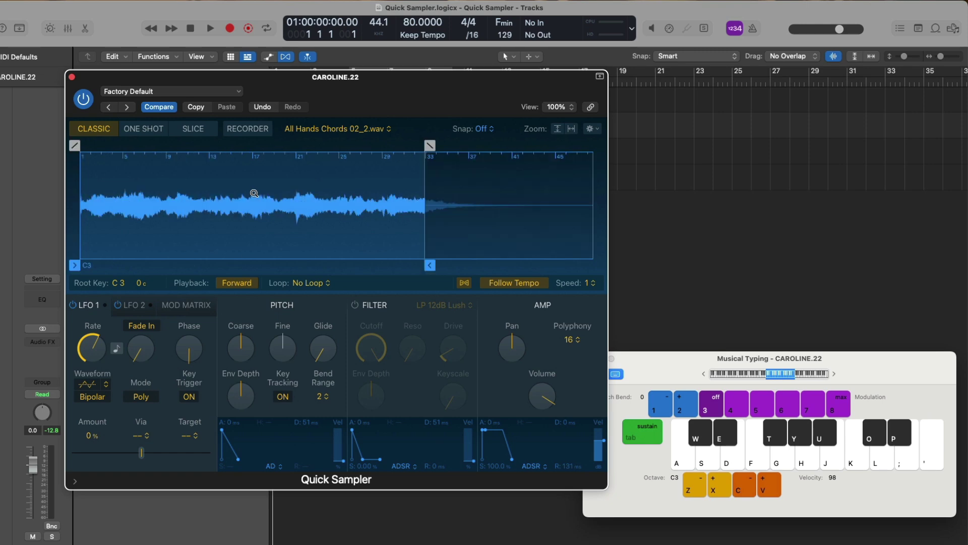
left_click(556, 130)
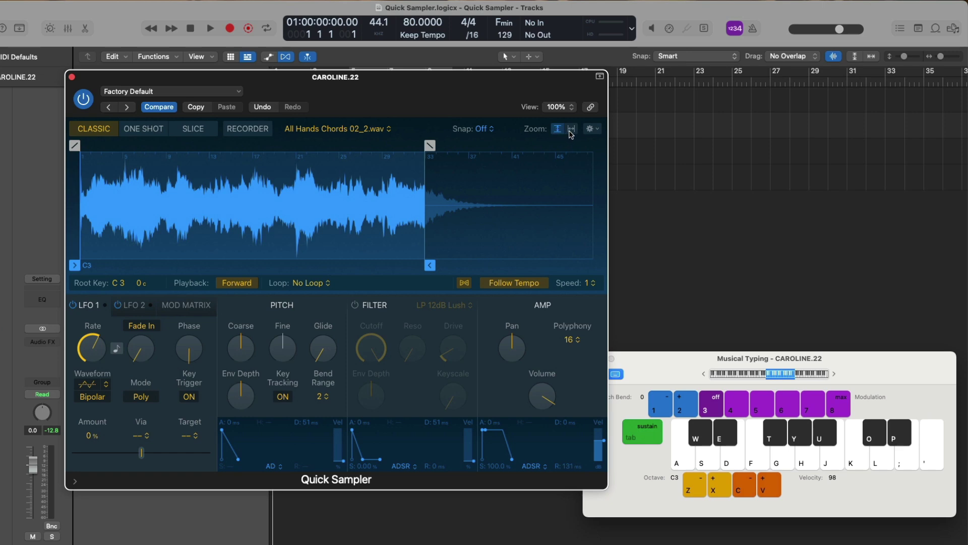
left_click(571, 130)
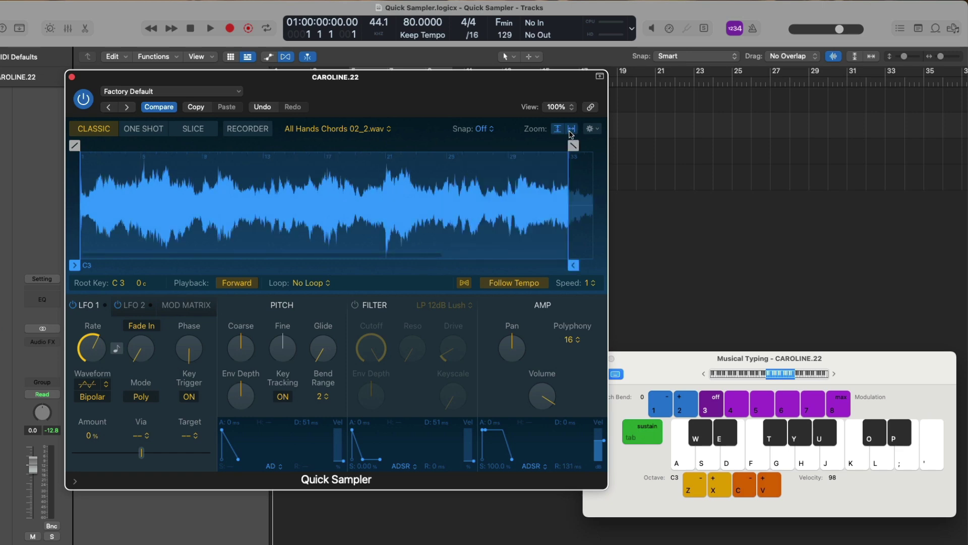
Trim the sample start and end to 10 1 5 – 11 4 198 and audition it
left_click(571, 130)
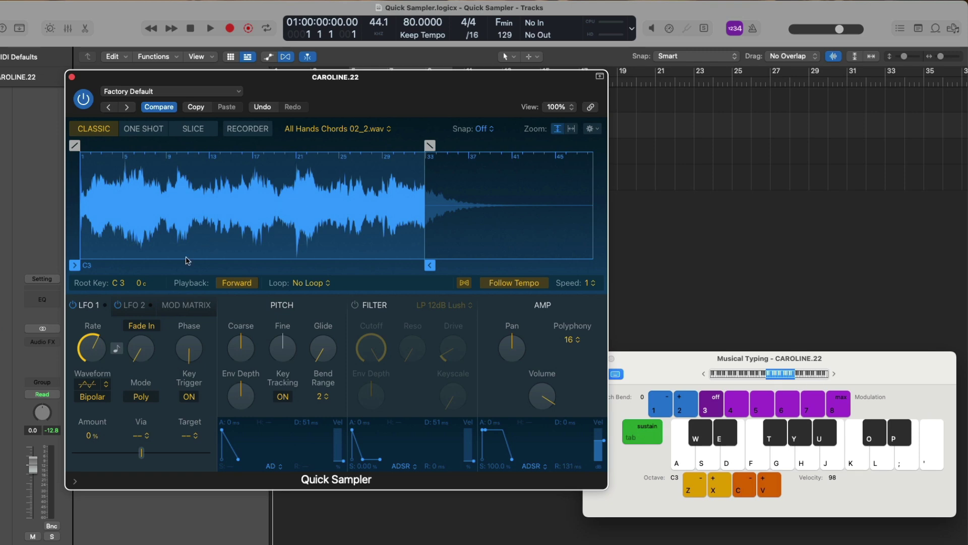
mouse_move(74, 265)
left_click_drag(74, 265, 178, 241)
mouse_move(427, 260)
left_mouse_down()
mouse_move(222, 255)
mouse_move(199, 238)
left_mouse_up()
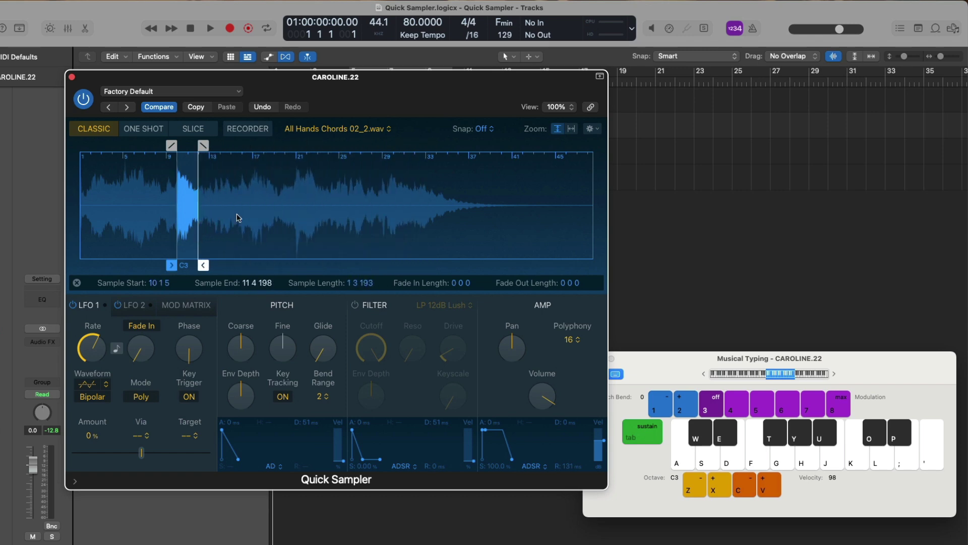
key("a")
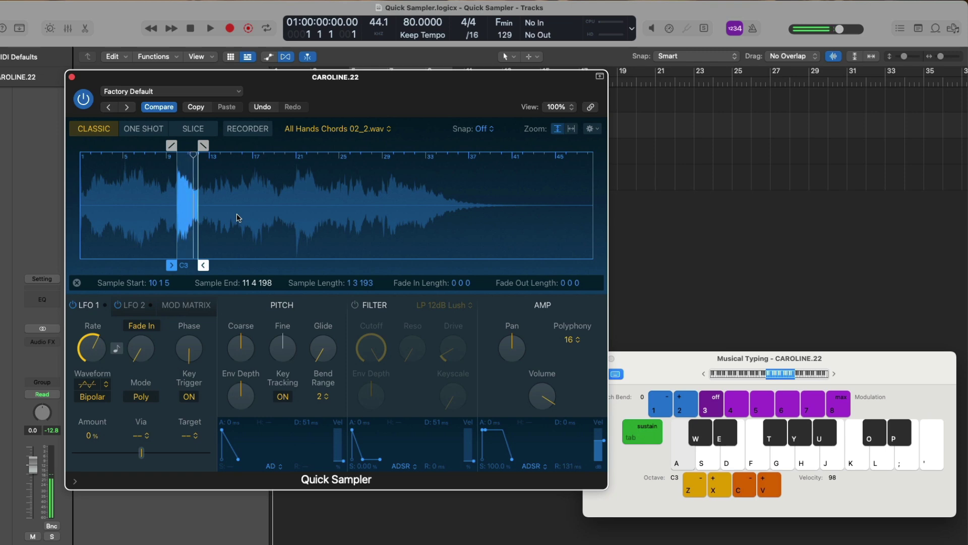
Try a fade-in and fade-out on the section, then drag both fades back to zero
scroll(223, 208, "up", 5)
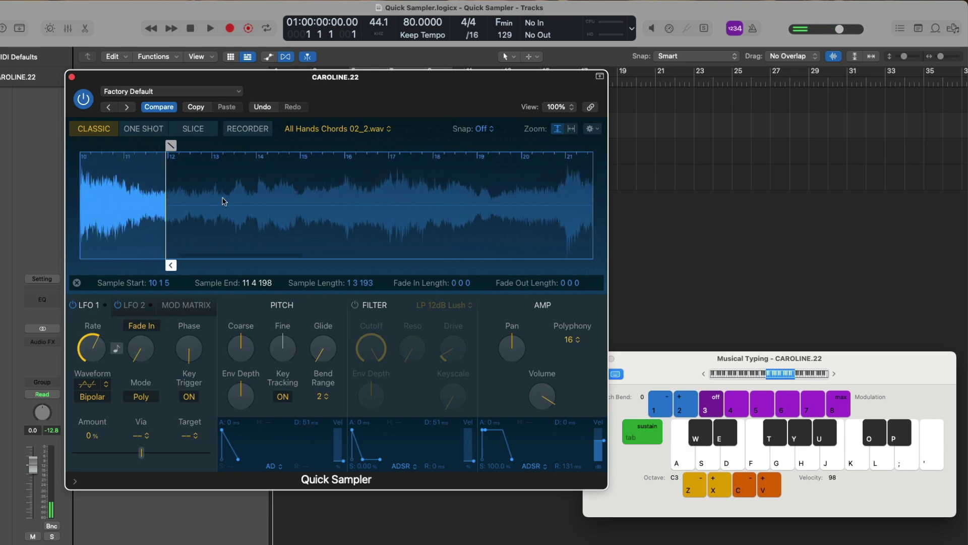
left_click_drag(159, 145, 165, 146)
left_click_drag(252, 144, 247, 145)
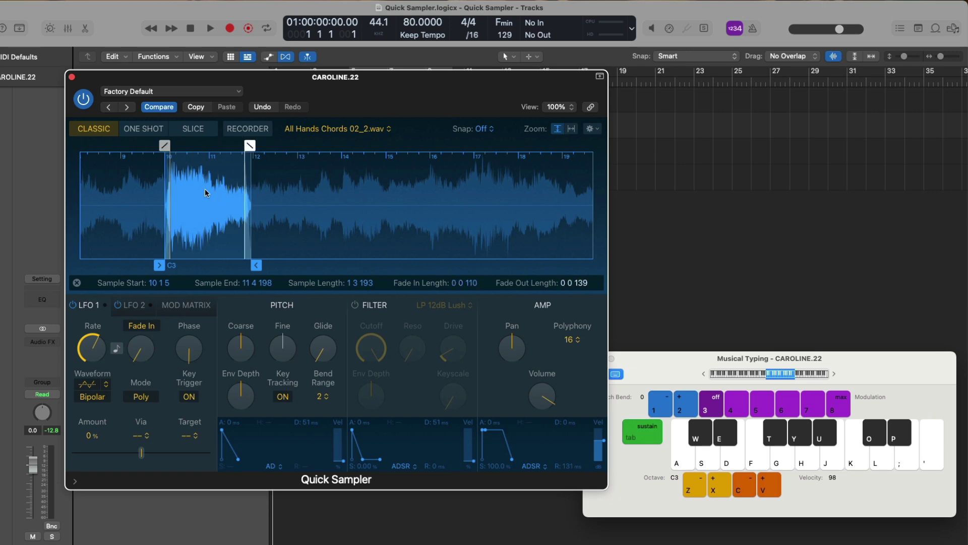
left_click_drag(165, 145, 194, 145)
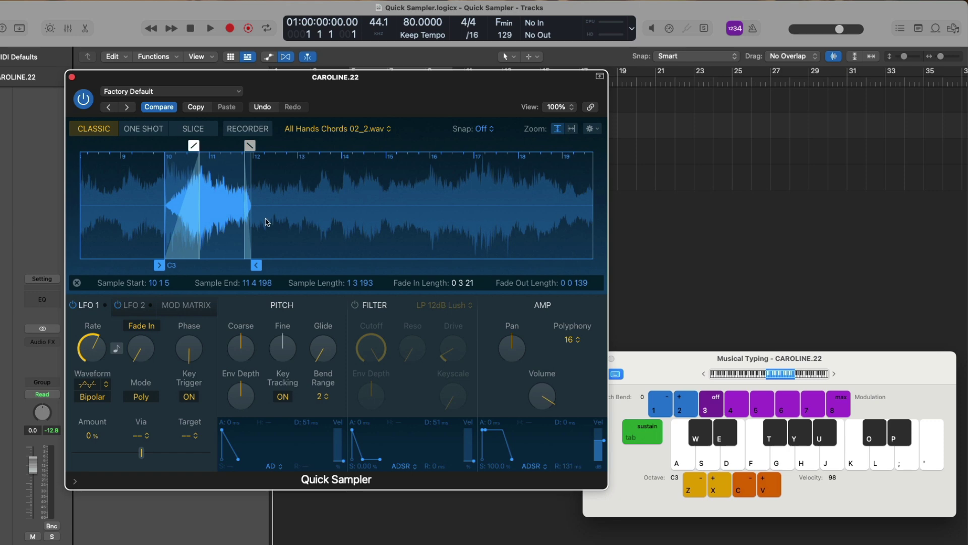
key("a")
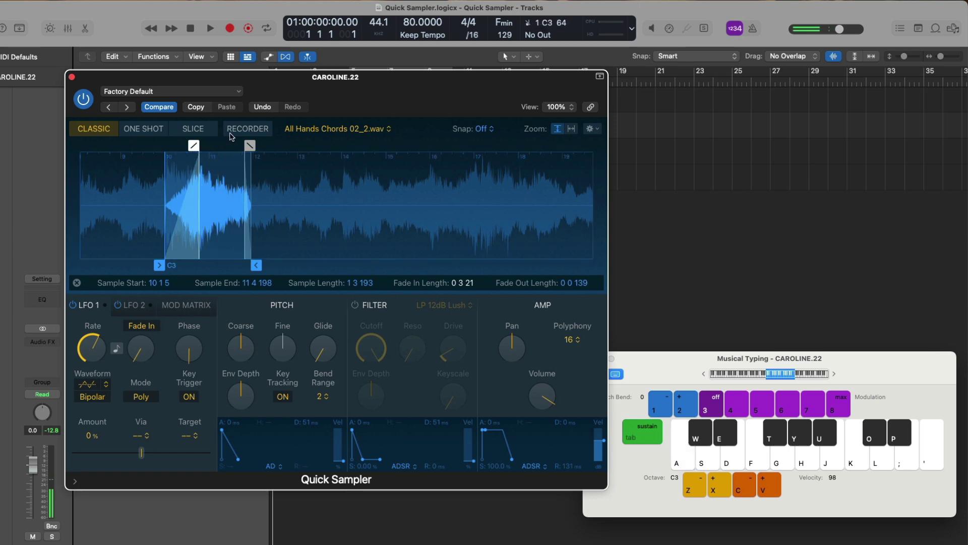
left_click_drag(194, 146, 159, 145)
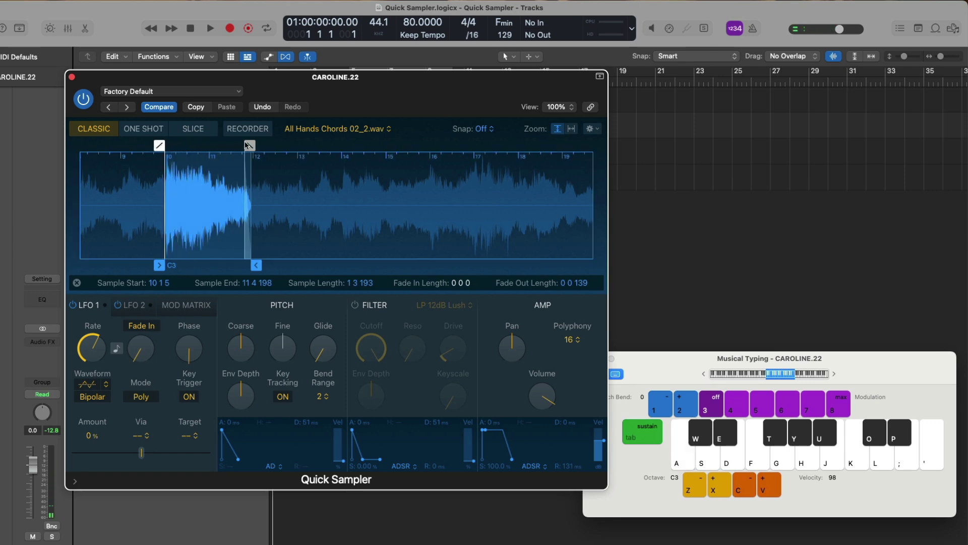
left_click_drag(247, 144, 255, 145)
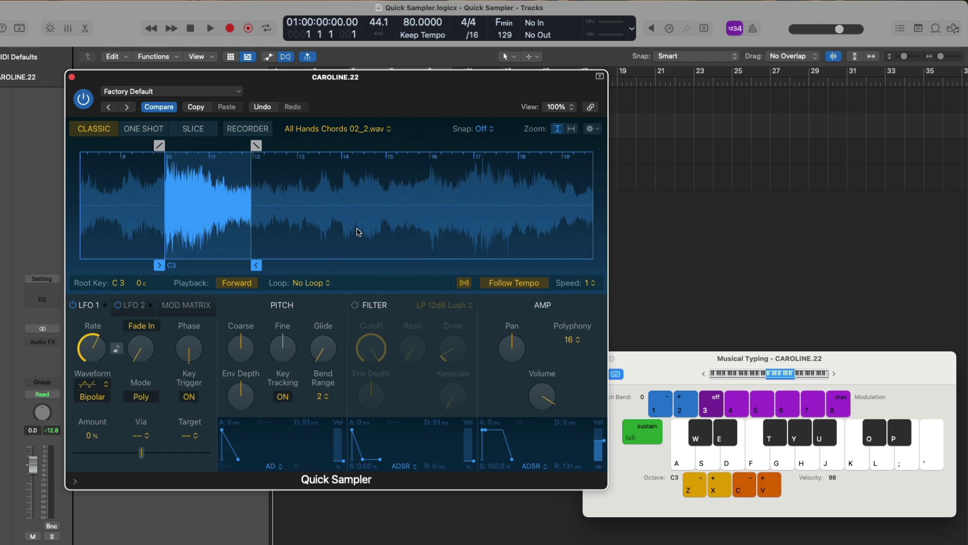
Move the sample start back to the file's beginning and the end to its end, then audition
scroll(336, 216, "down", 5)
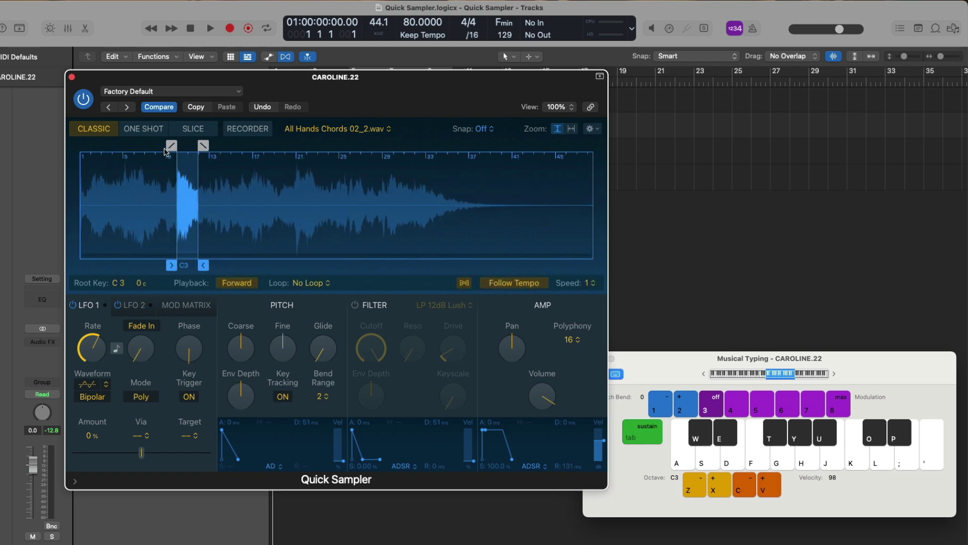
left_click_drag(170, 234, 76, 234)
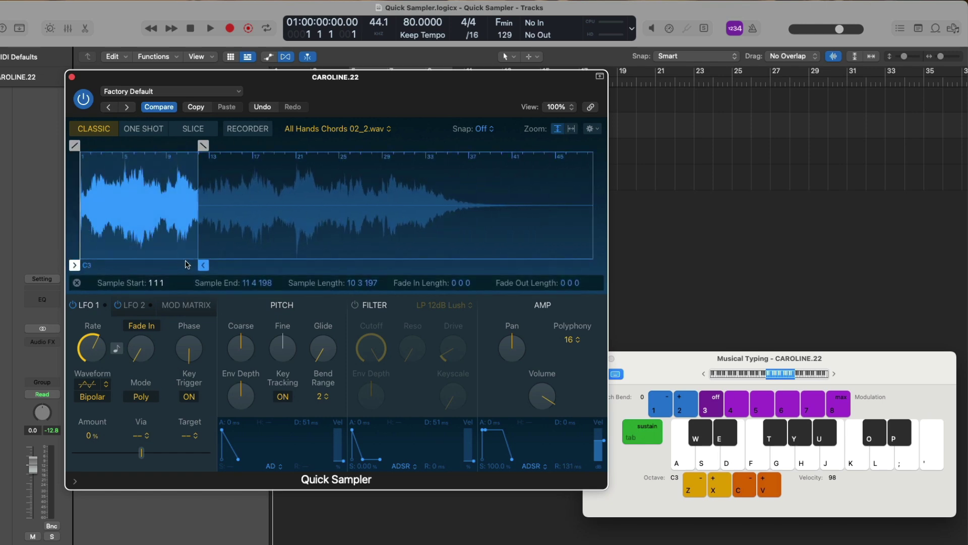
mouse_move(203, 263)
left_mouse_down()
mouse_move(529, 263)
mouse_move(592, 253)
mouse_move(599, 262)
left_mouse_up()
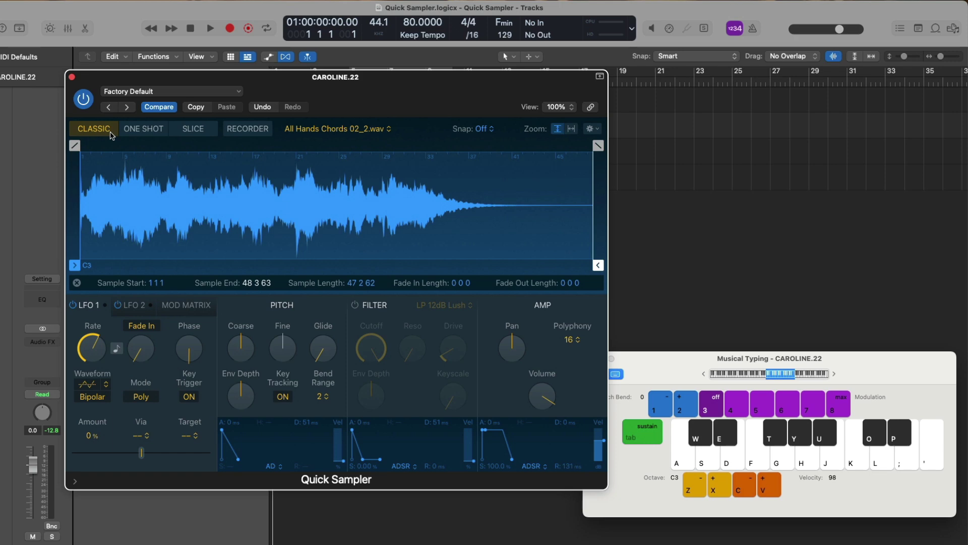
key("a")
Switch Quick Sampler to One Shot mode and audition the All Hands Chords 02_2.wav sample
left_click(140, 131)
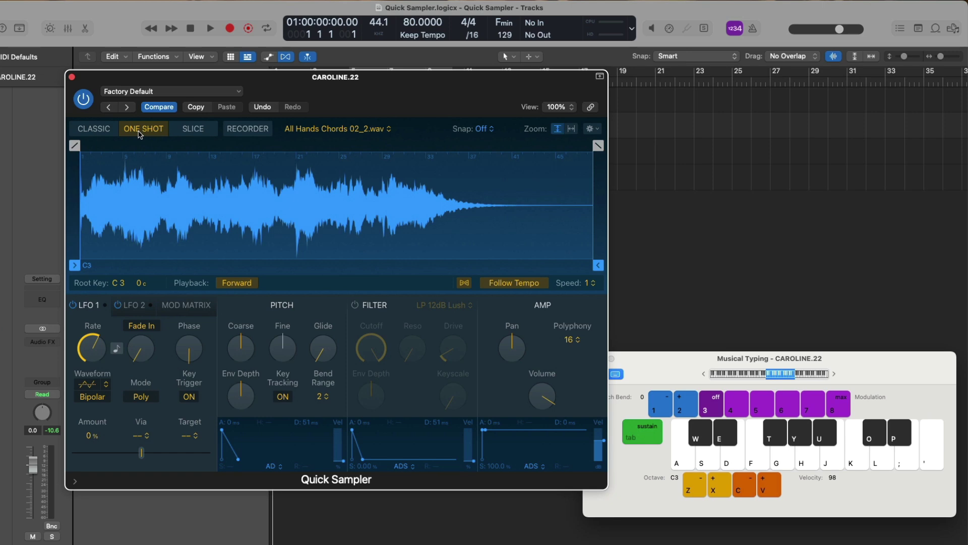
key("a")
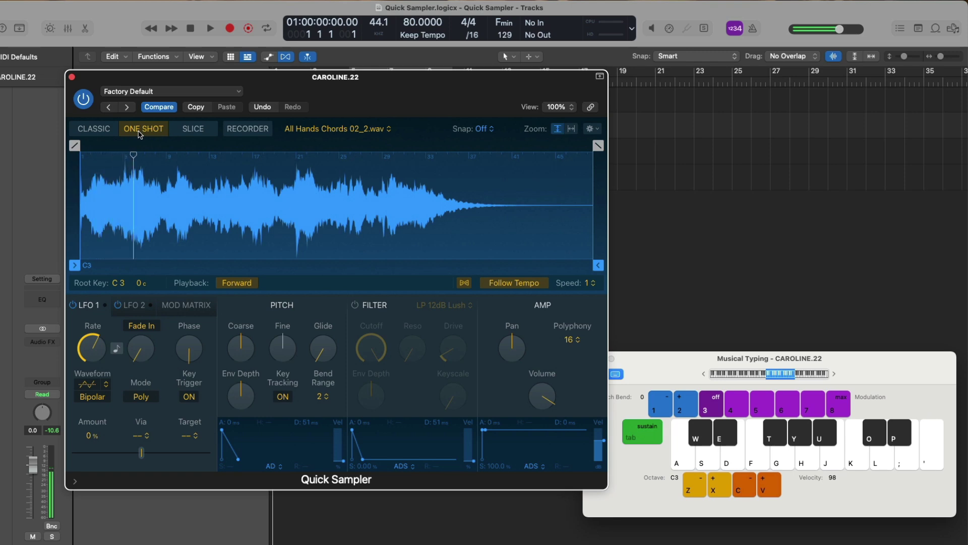
left_click(533, 39)
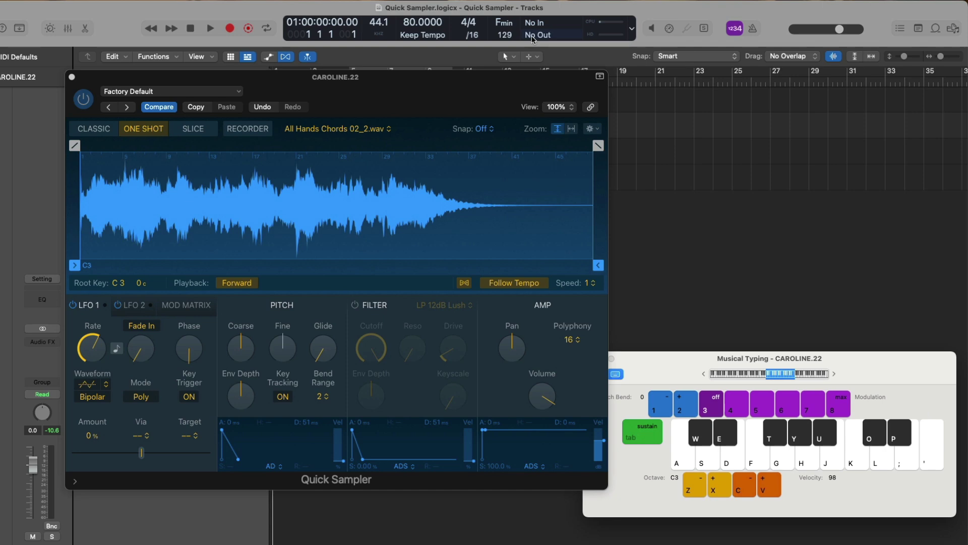
Pull the sample end inward with a long fade-out, audition, and drop the amp sustain to 0%
left_click_drag(594, 227, 212, 227)
left_click_drag(217, 145, 106, 144)
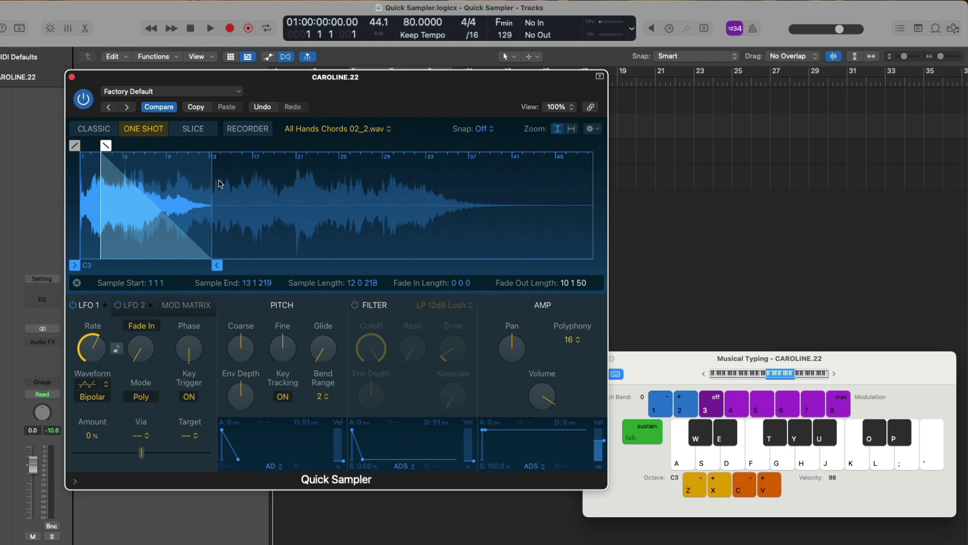
key("a")
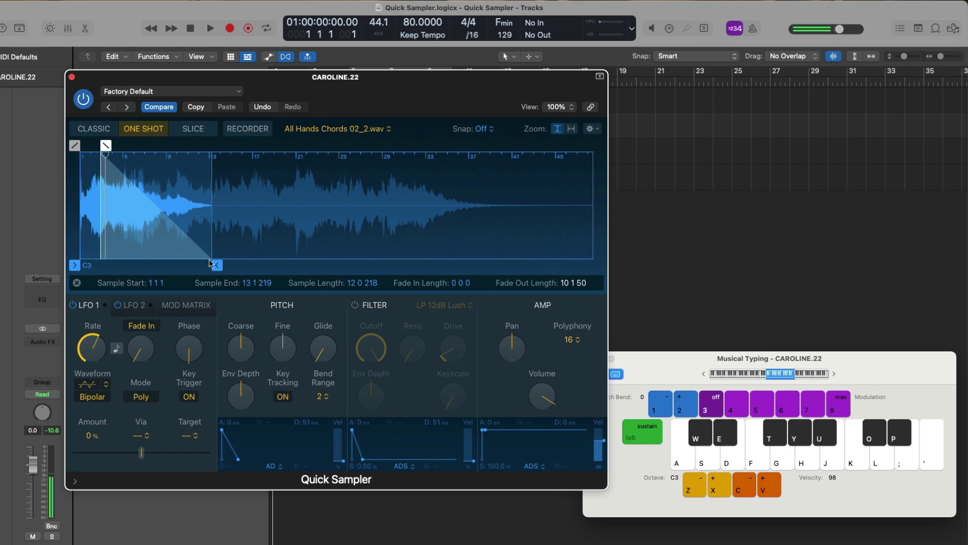
left_click_drag(209, 262, 197, 262)
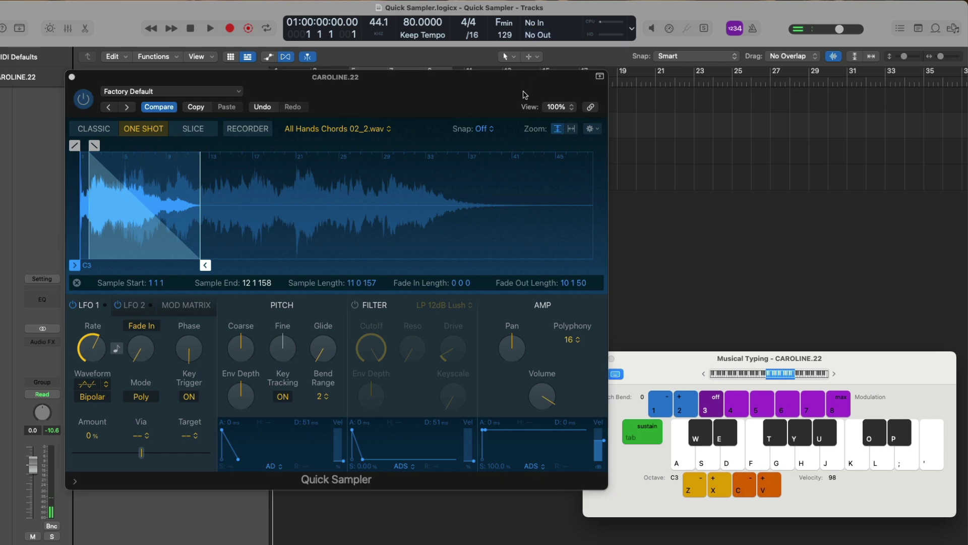
left_click_drag(483, 430, 490, 460)
Extend the sample end to the file's end, lengthen the amp decay, and remove the fade-out
left_click_drag(205, 264, 293, 267)
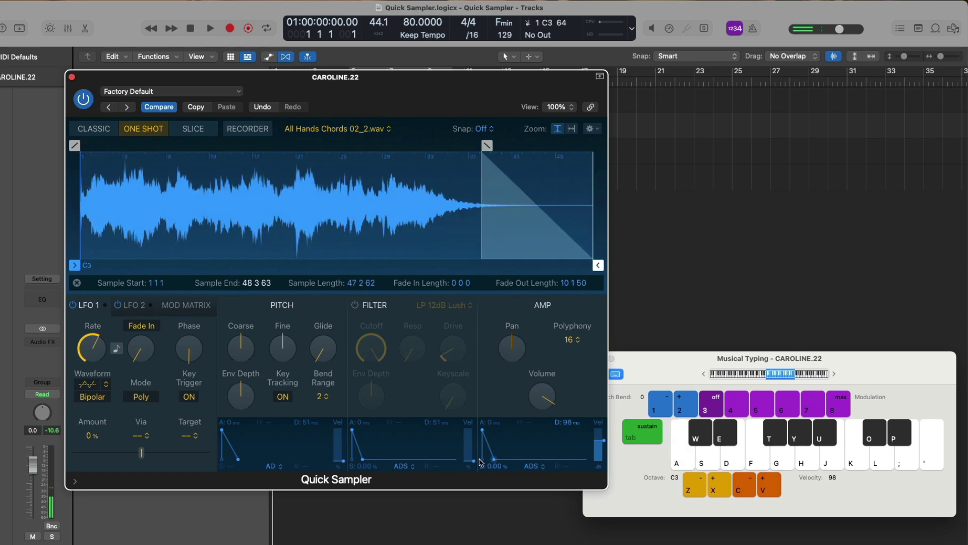
left_click_drag(488, 458, 506, 463)
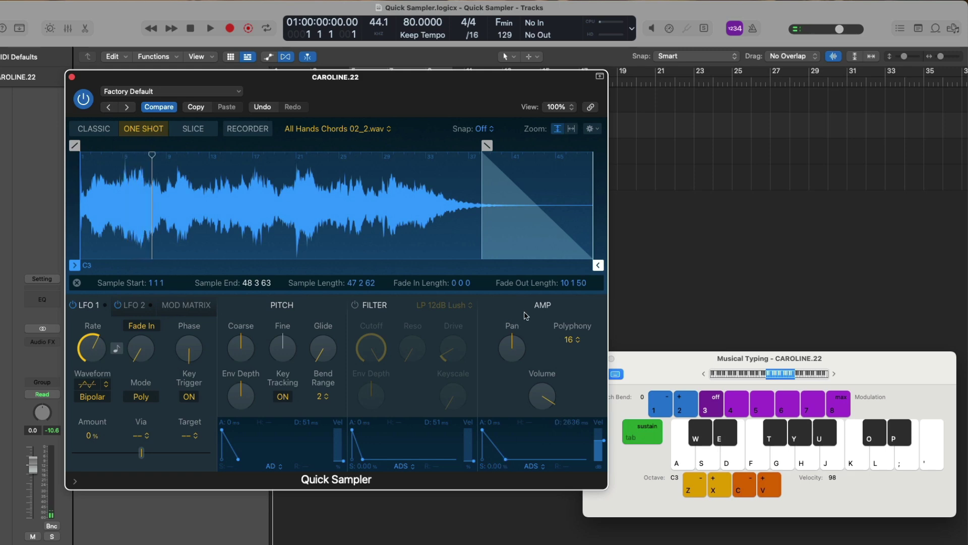
left_click_drag(487, 145, 614, 156)
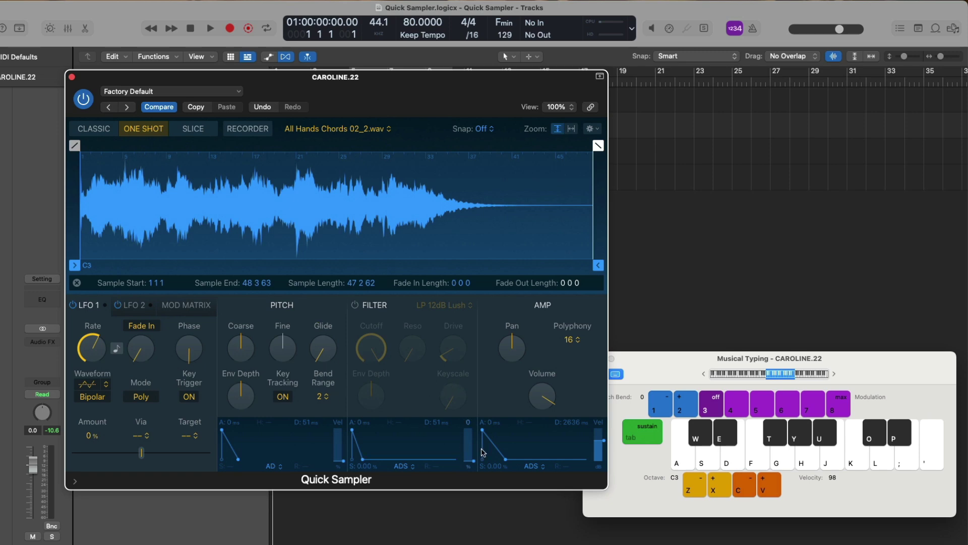
Keep the ADS amp envelope with sustain raised to 100%, then switch to Slice mode
left_click(533, 466)
left_click(502, 477)
left_click_drag(506, 460, 510, 428)
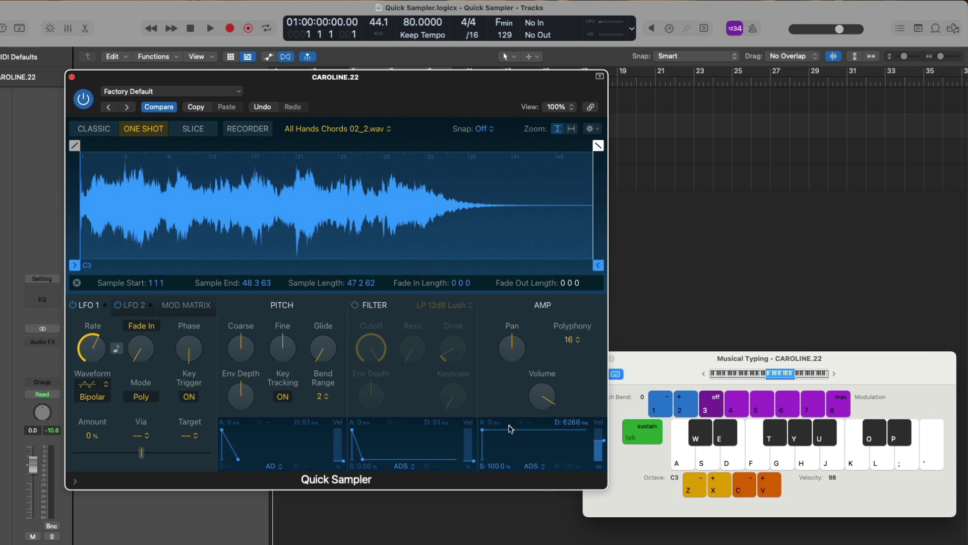
left_click(207, 133)
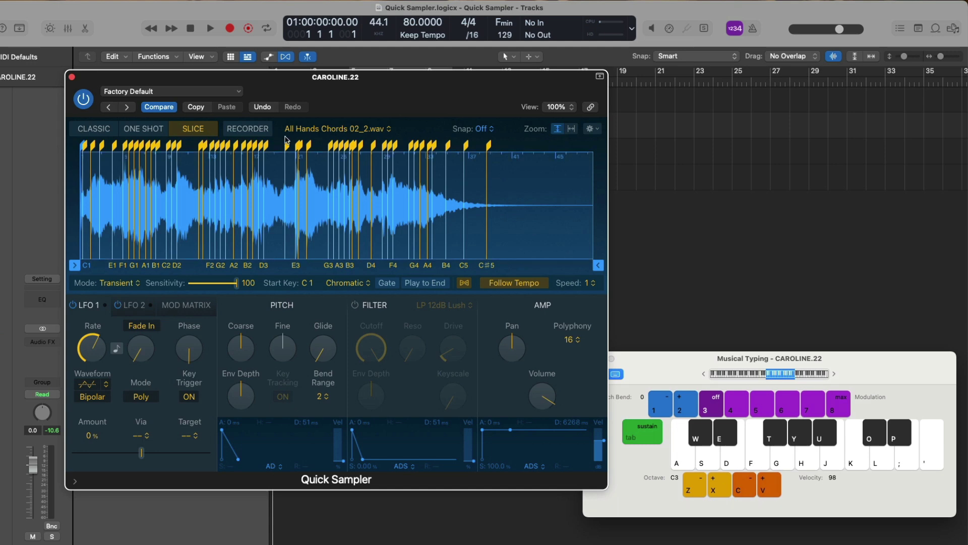
Load Brooklyn_2.wav from the recent sample files into Quick Sampler
left_click(313, 131)
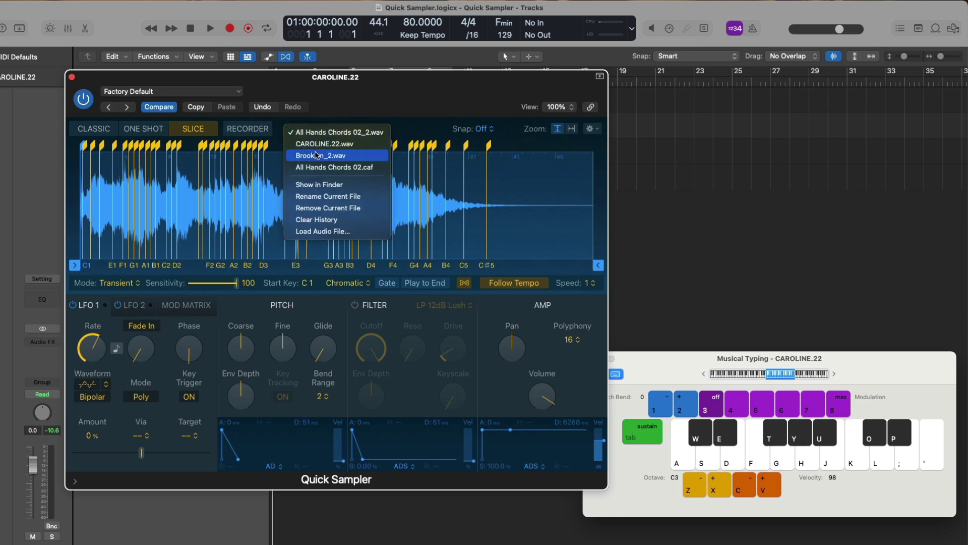
left_click(348, 156)
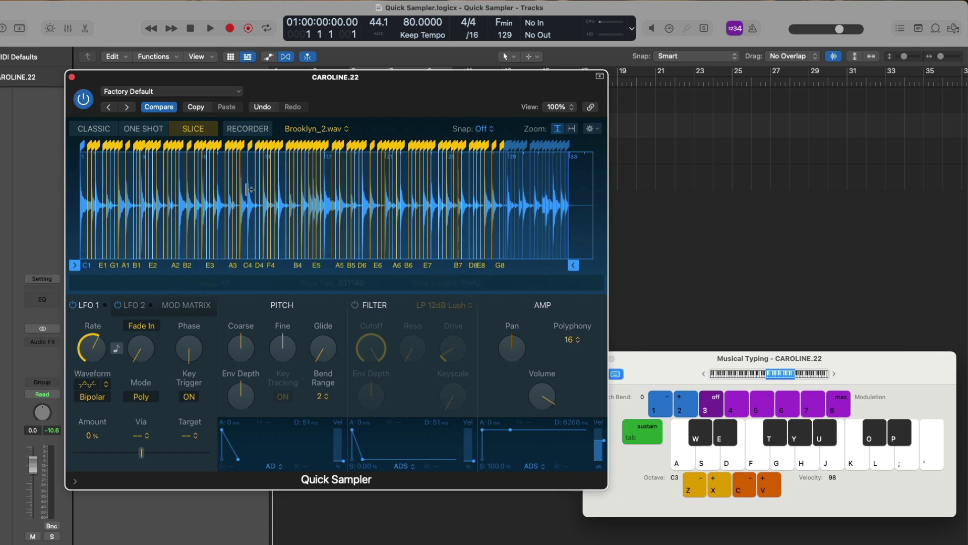
scroll(141, 207, "up", 3)
scroll(141, 206, "up", 3)
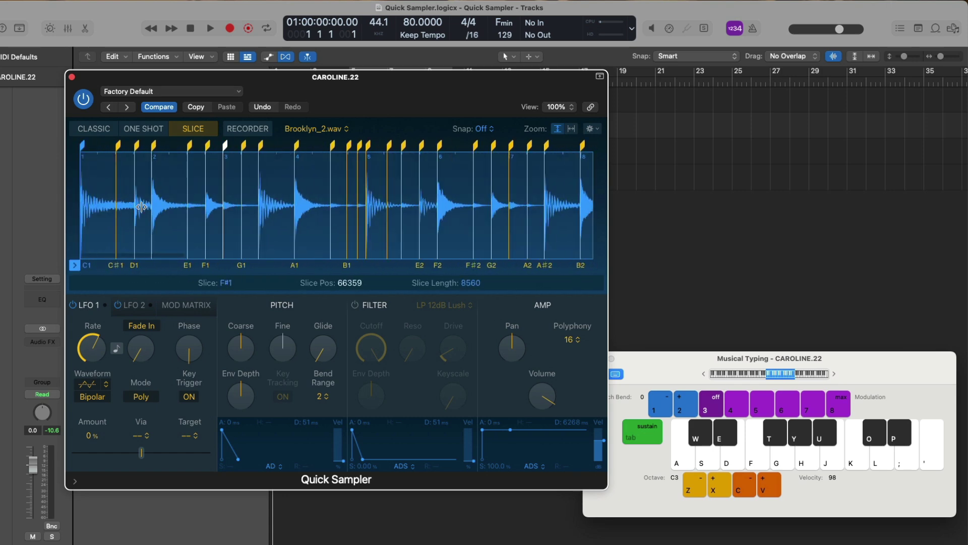
Switch to Classic mode, turn Follow Tempo off, and audition the drum loop
left_click(94, 128)
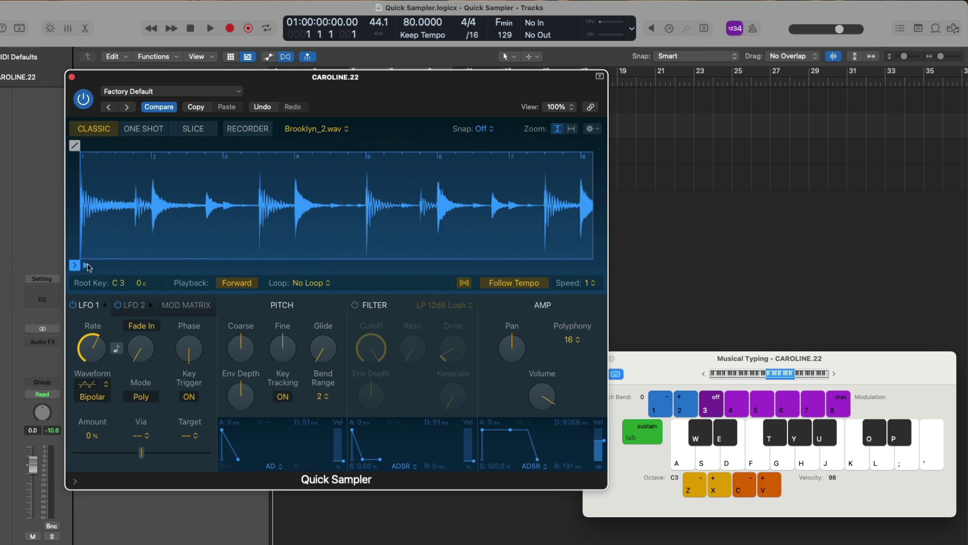
scroll(88, 267, "down", 2)
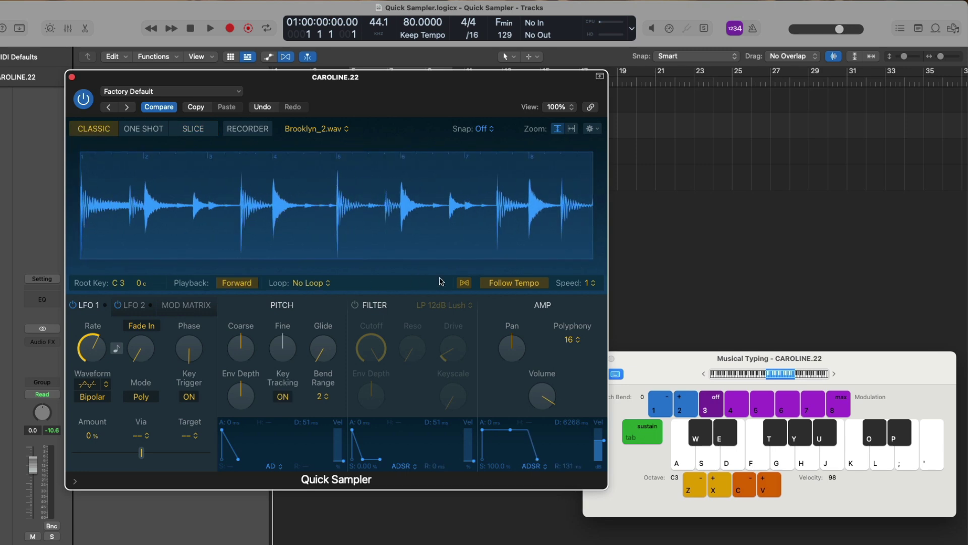
left_click(461, 282)
scroll(83, 266, "down", 2)
key("a")
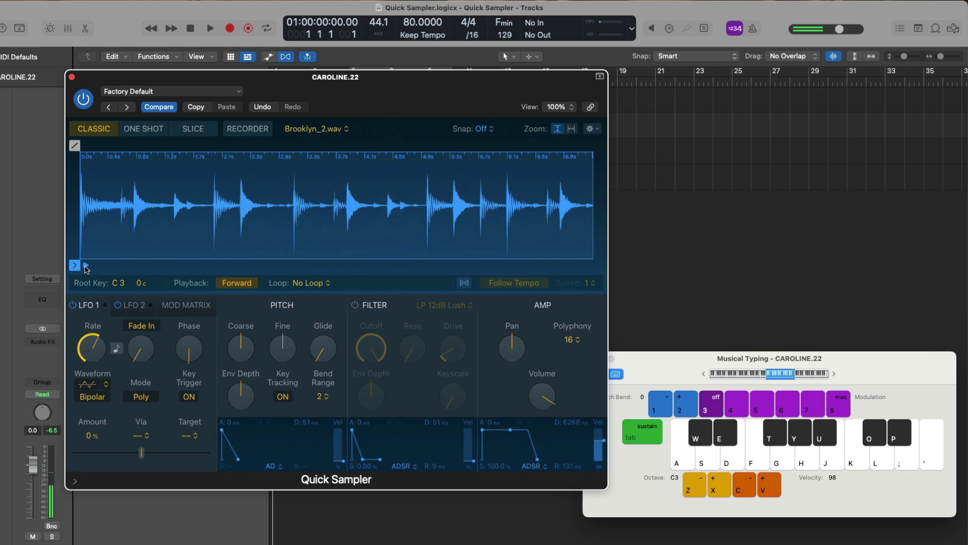
Return to Slice mode and audition the first, D1 and D#1 drum slices
left_click(193, 128)
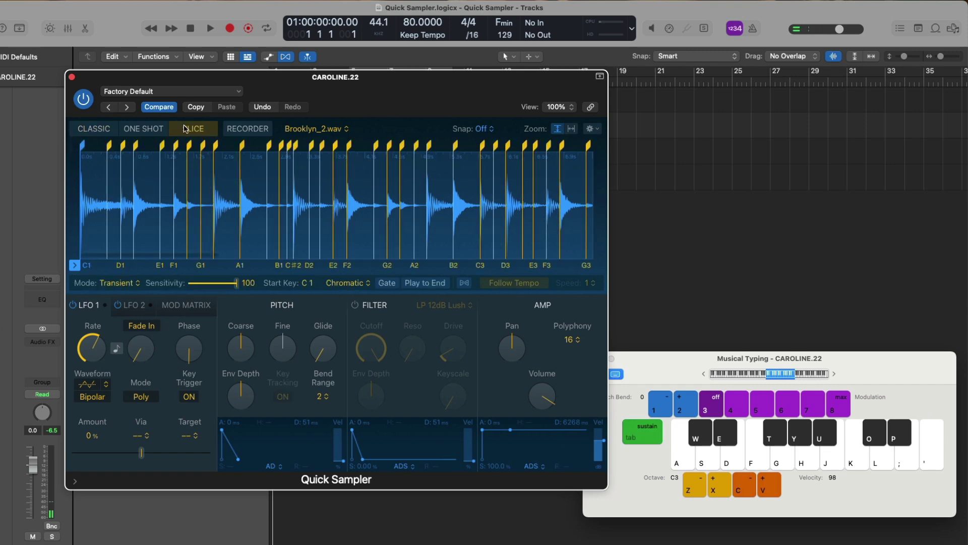
scroll(134, 192, "up", 3)
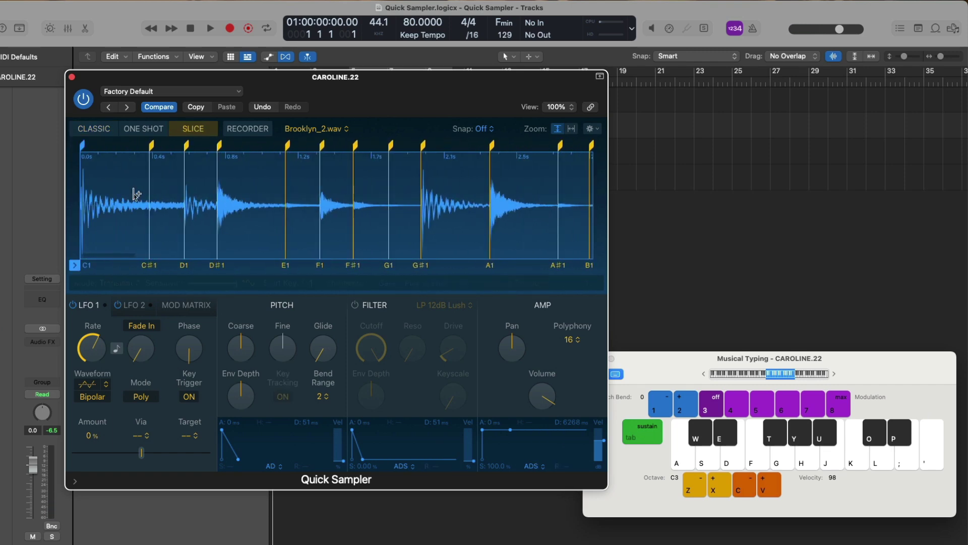
scroll(272, 187, "down", 2)
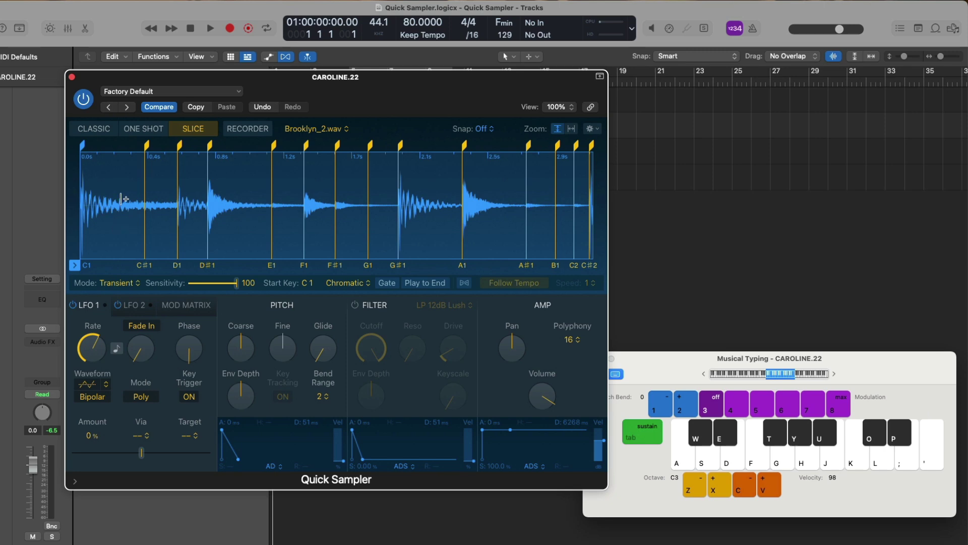
left_click(88, 267)
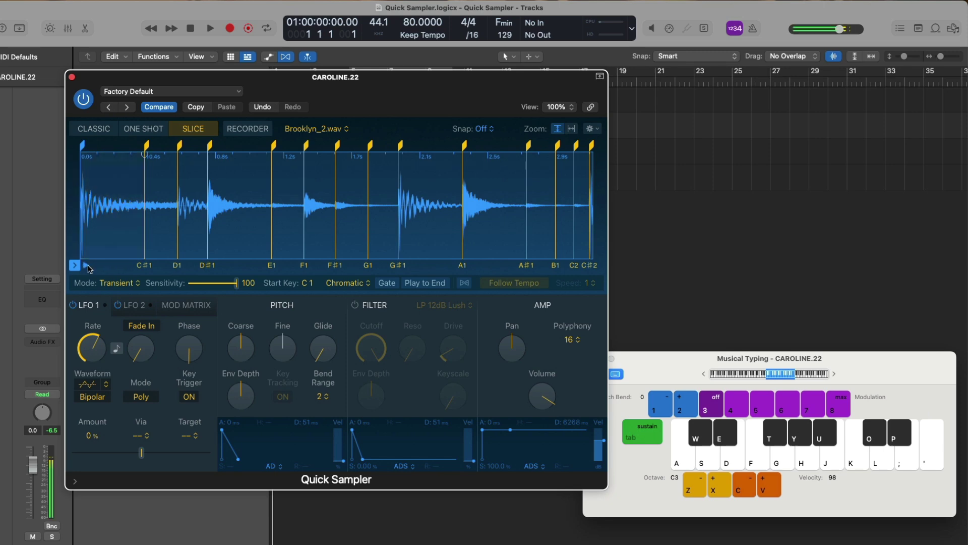
left_click(177, 266)
left_click(209, 264)
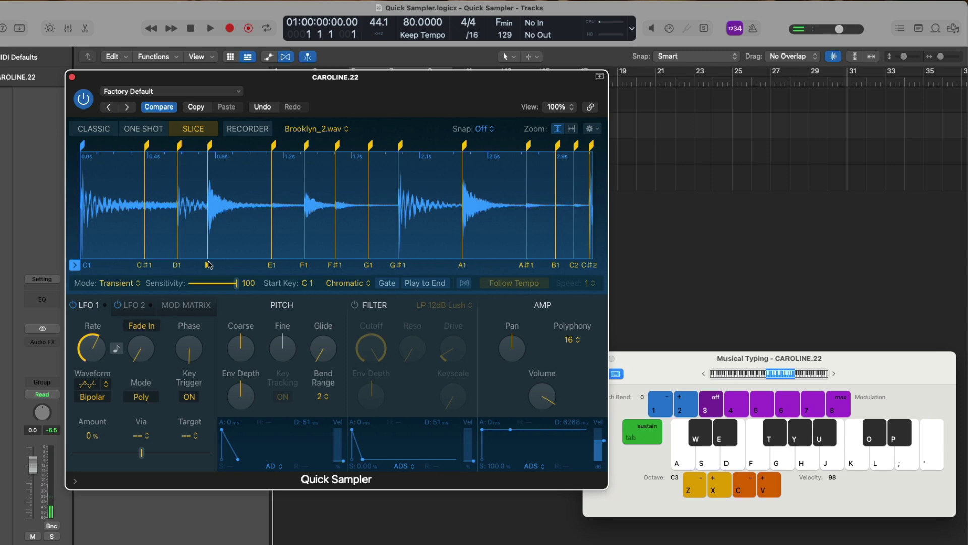
Drop Musical Typing to octave C1 and play the drum slices with the A, E and D keys
key("z")
key("z")
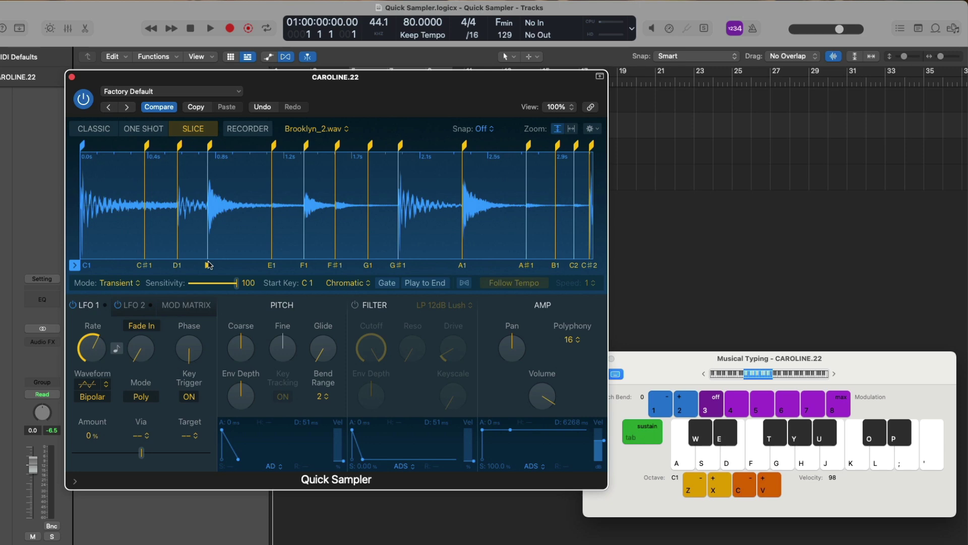
key("a")
key("a")
key("e")
key("a")
key("d")
key("a")
key("e")
key("a")
key("d")
key("e")
key("a")
key("d")
key("e")
Delete the D1 slice marker and add a new one slightly earlier at 0.561 s
double_click(178, 181)
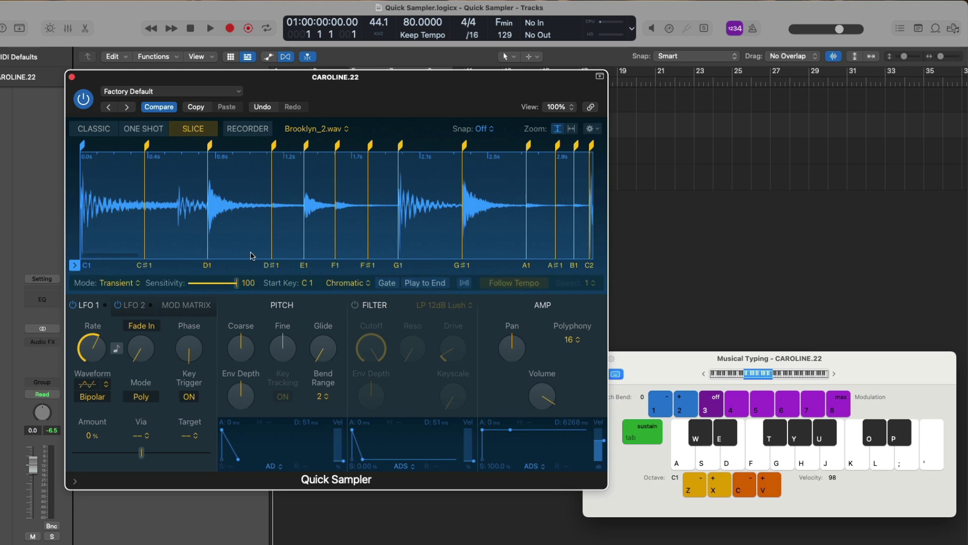
left_click(177, 192)
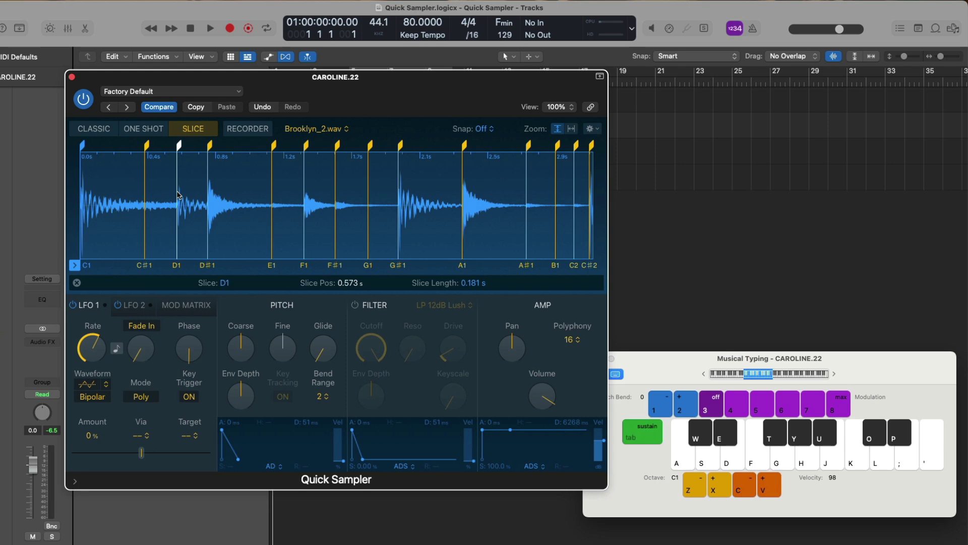
mouse_move(178, 194)
left_mouse_down()
mouse_move(158, 196)
mouse_move(191, 192)
mouse_move(176, 190)
left_mouse_up()
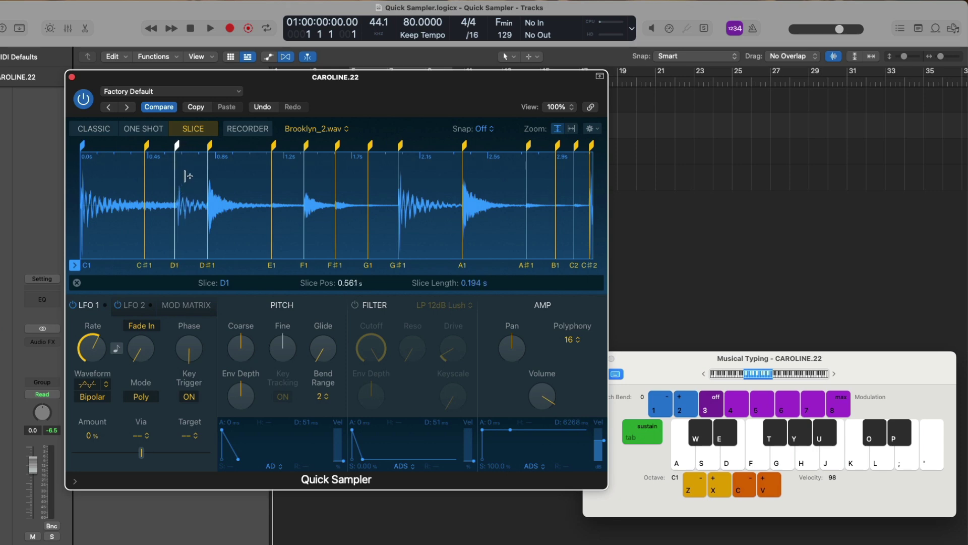
scroll(189, 174, "down", 10)
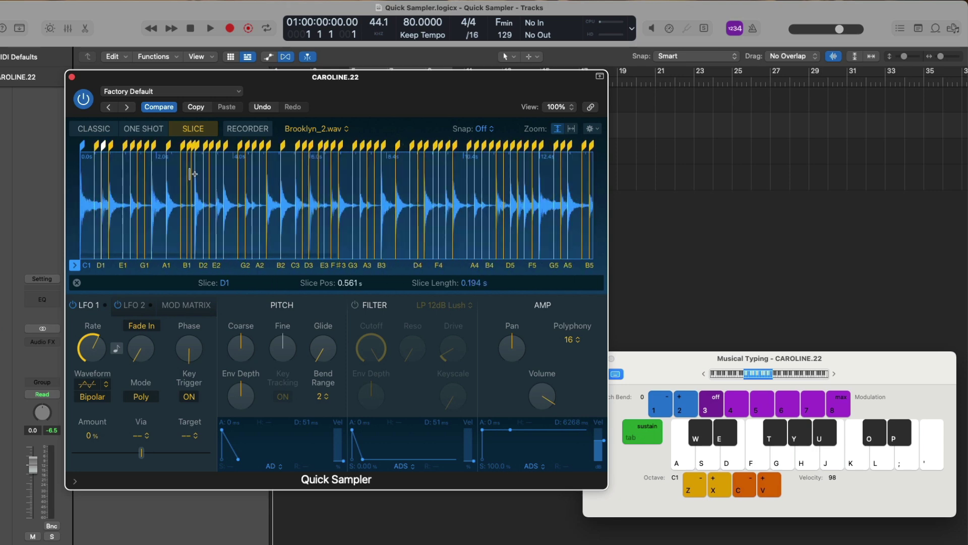
Drag the transient sensitivity from 100 down to 32, leaving fewer drum slices
scroll(192, 174, "down", 2)
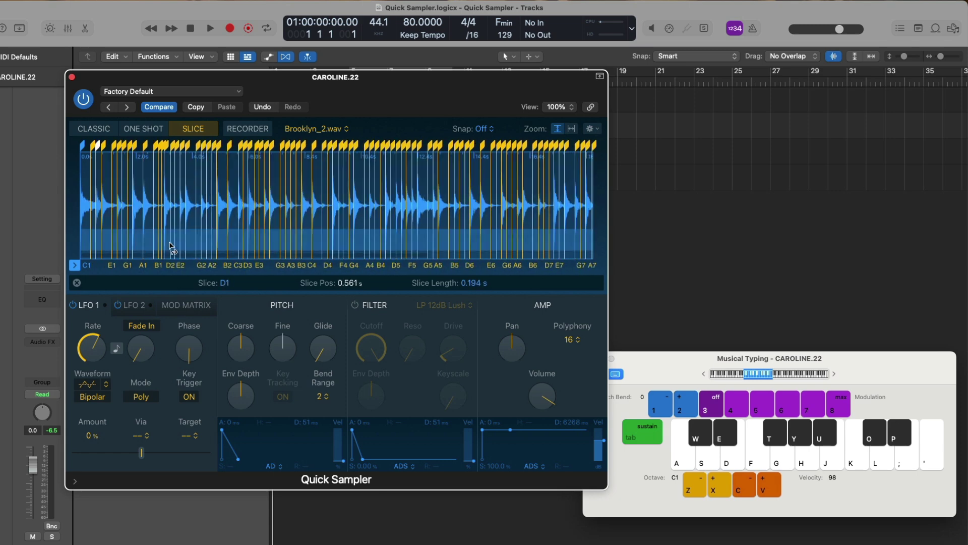
left_click(163, 273)
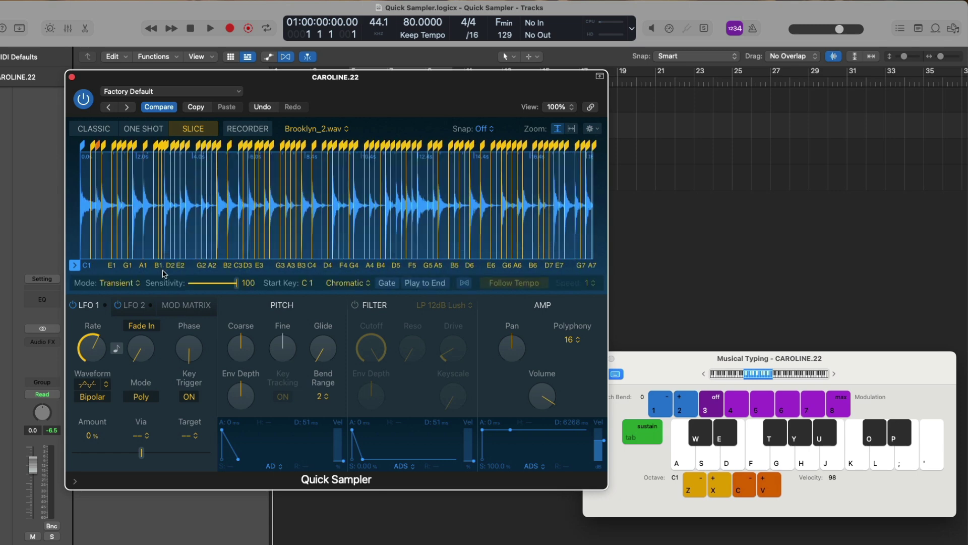
left_click(137, 283)
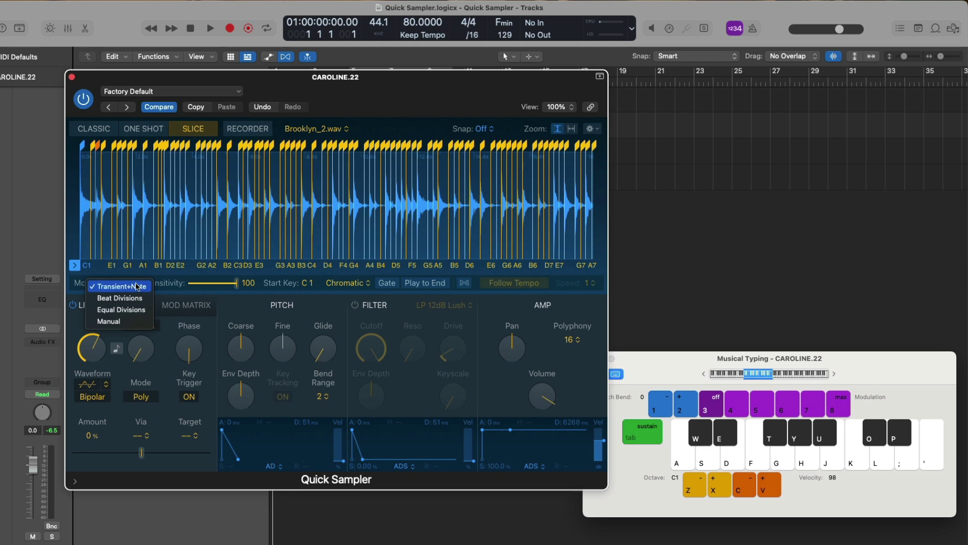
left_click(183, 273)
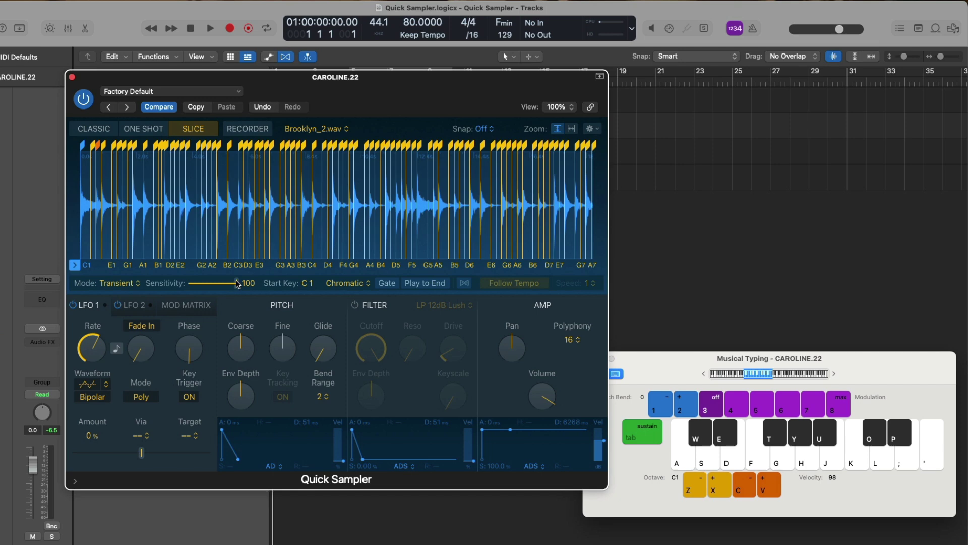
left_click_drag(237, 283, 205, 286)
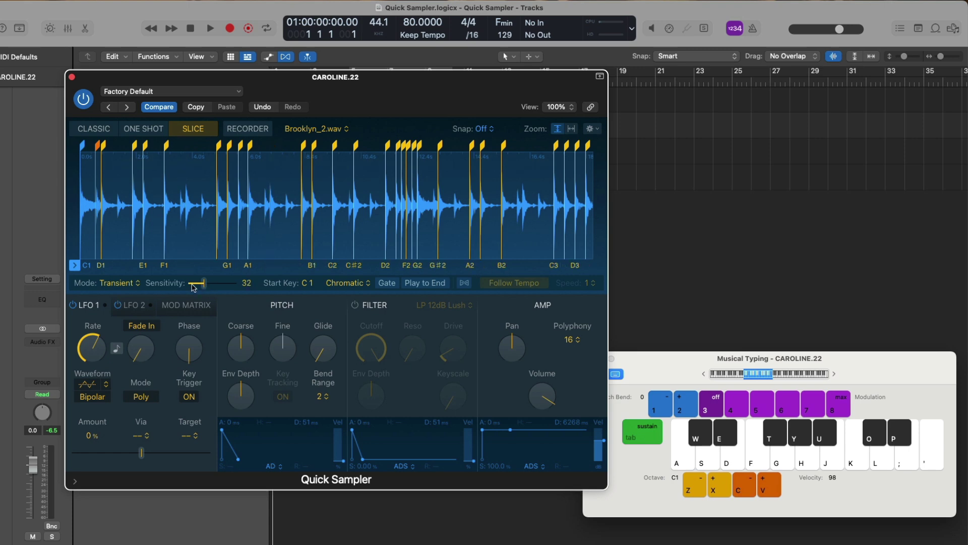
left_click(139, 284)
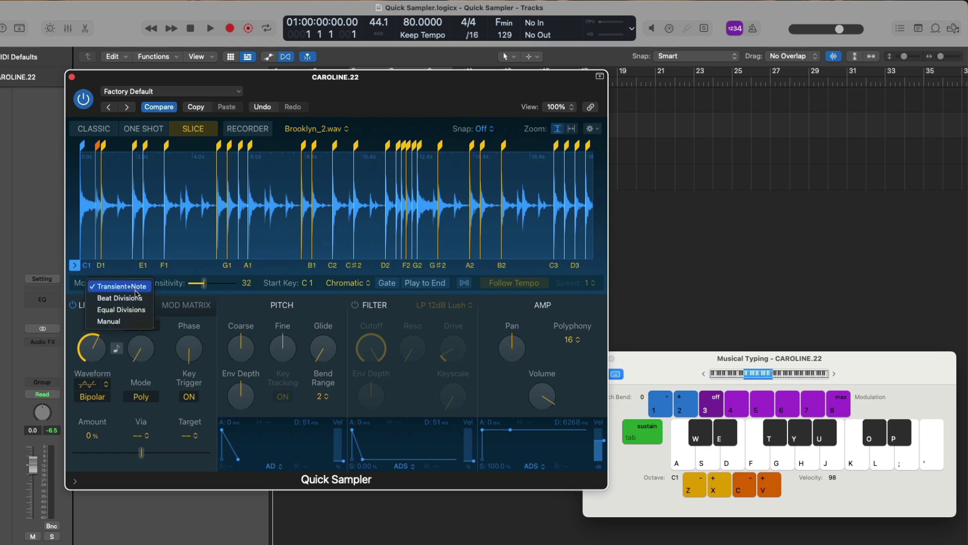
Slice the loop by Beat Divisions at a division of 1 and audition the first slices
left_click(136, 297)
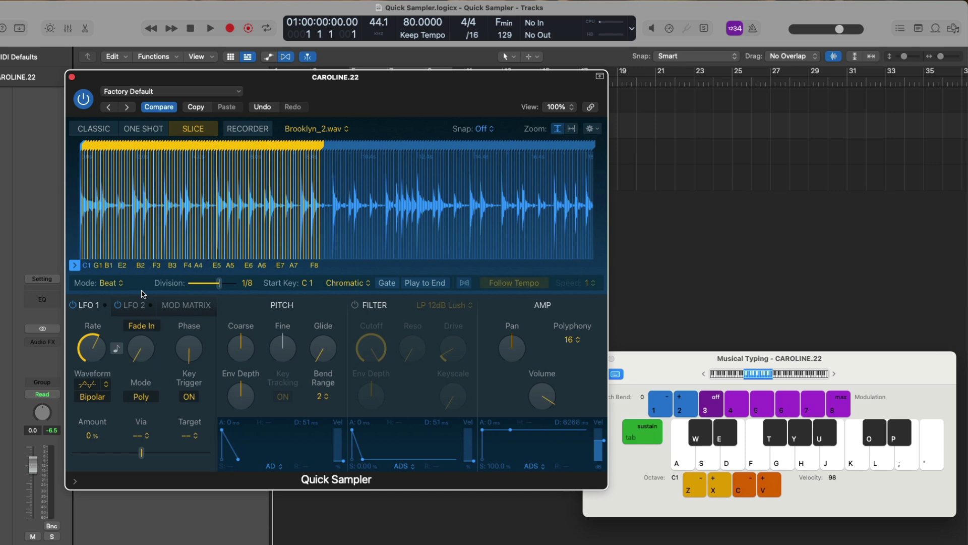
left_click_drag(220, 284, 201, 288)
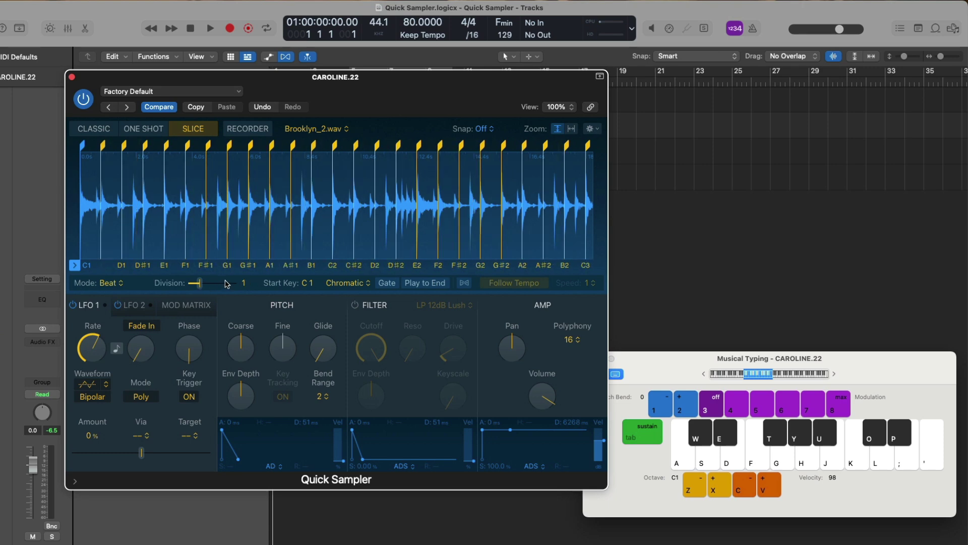
key("a")
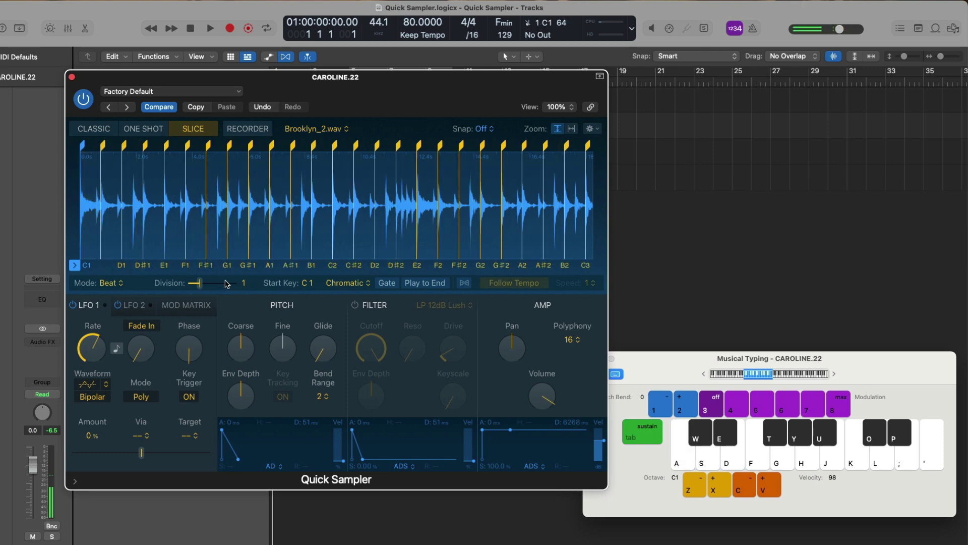
key("s")
key("a")
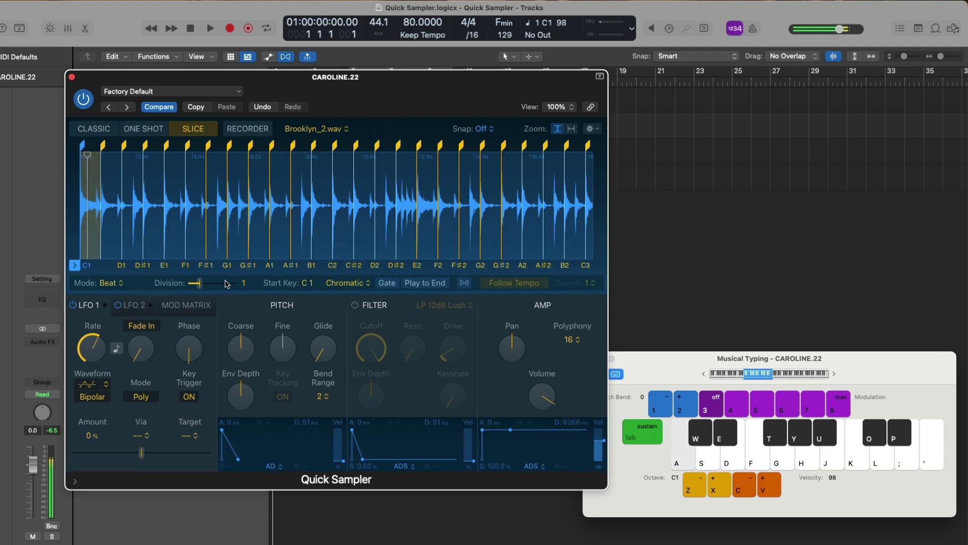
Change the beat division to 1/8 and play the first new slices
scroll(215, 284, "up", 2)
left_click_drag(214, 284, 222, 281)
key("a")
key("a")
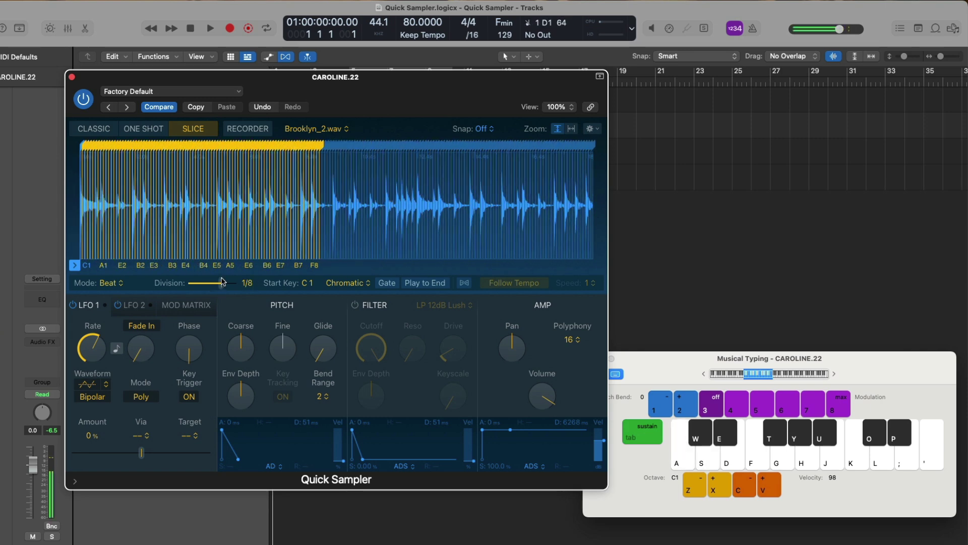
Switch slicing to Equal Divisions and audition the C1 and E1 slices
left_click(120, 284)
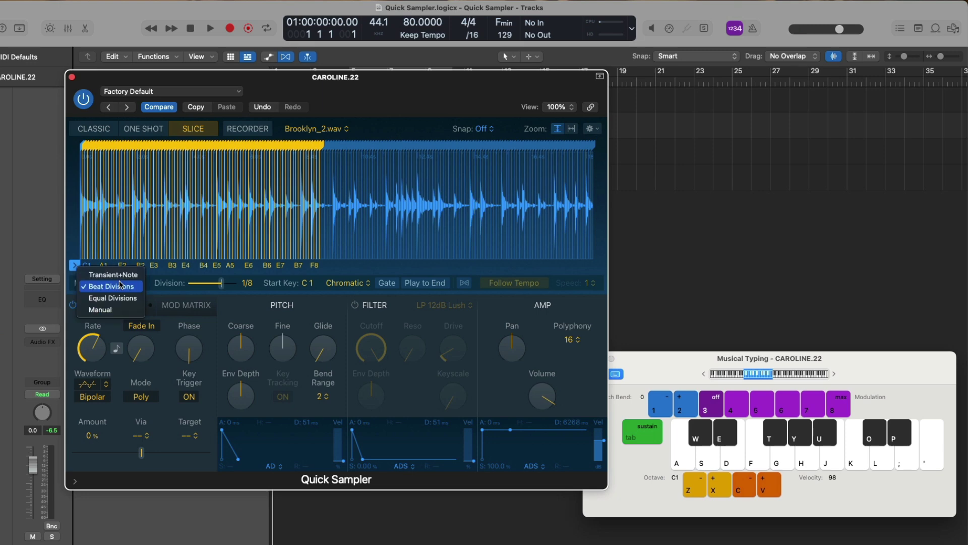
left_click(118, 298)
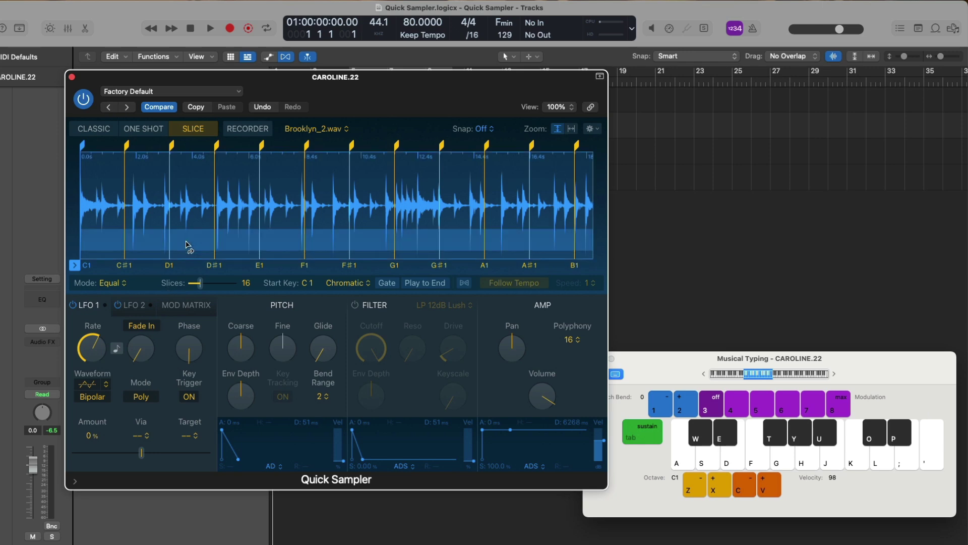
scroll(200, 220, "down", 3)
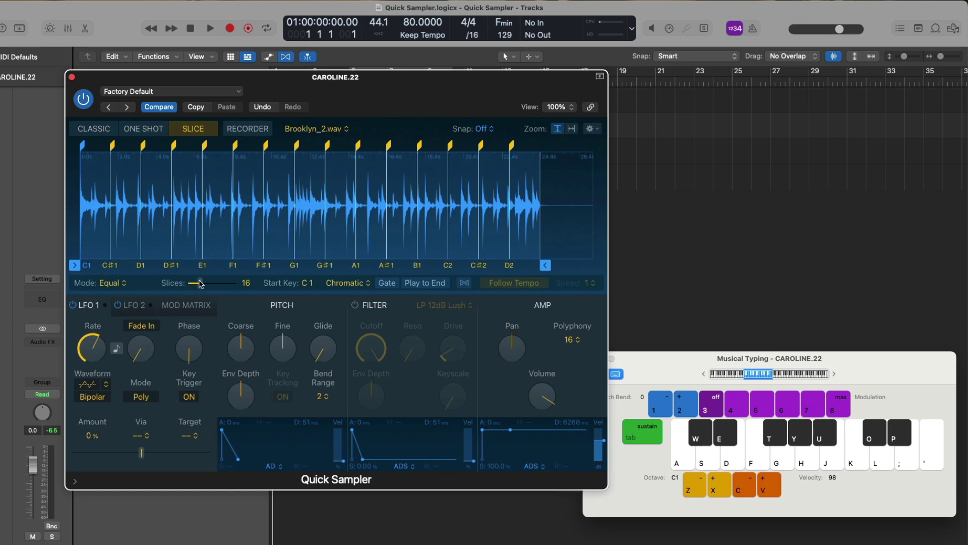
key("a")
key("d")
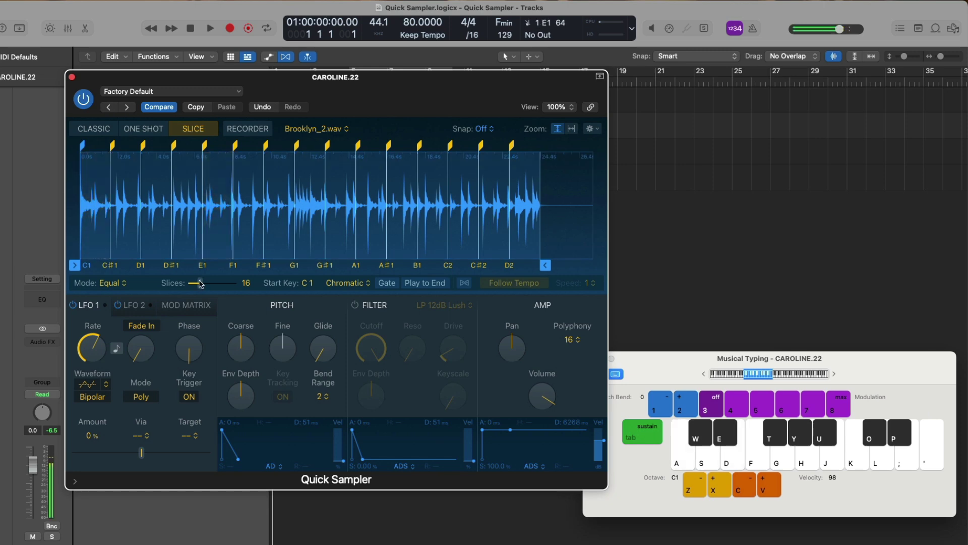
Set the number of equal slices to 38
left_click_drag(200, 283, 164, 280)
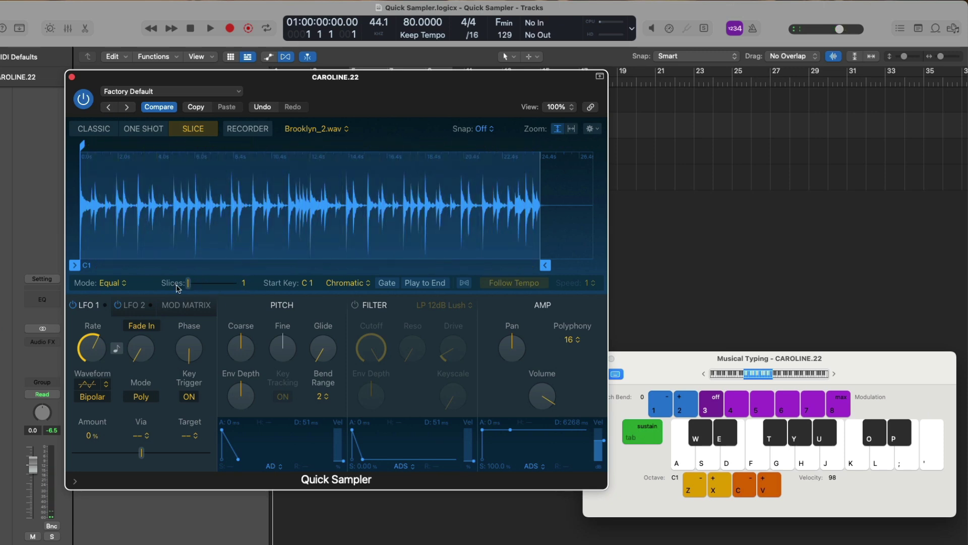
key("a")
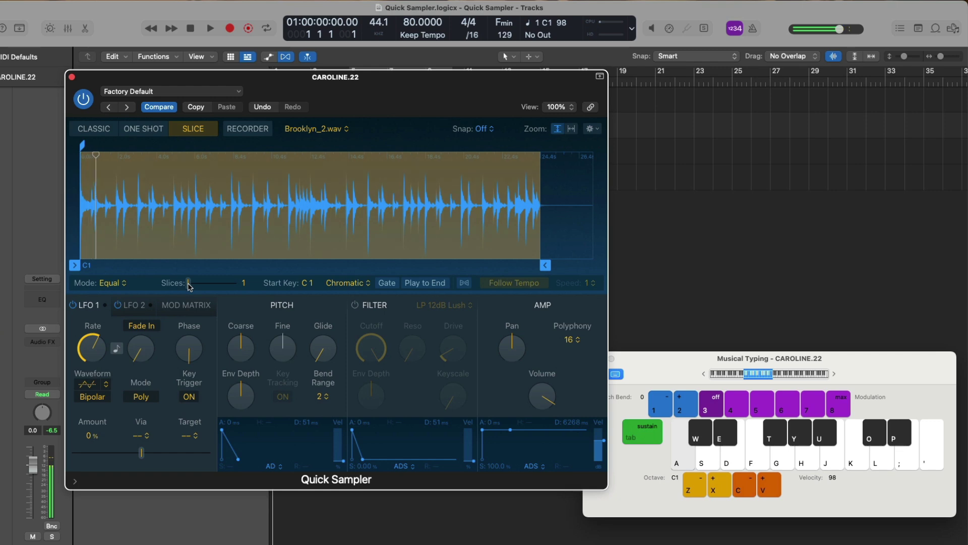
left_click_drag(188, 282, 218, 284)
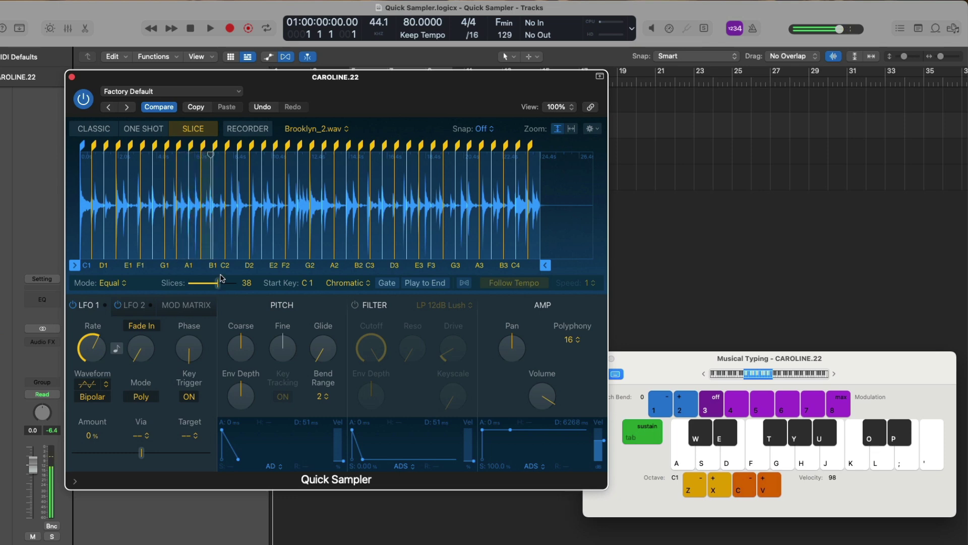
left_click(533, 38)
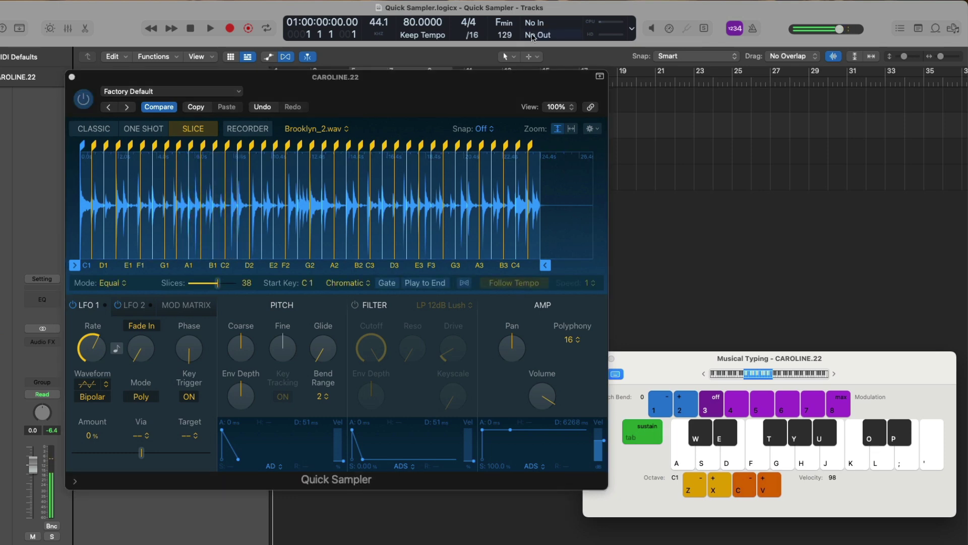
Switch to Manual slicing and add four markers on drum hits, including 4.312 s and 4.862 s
left_click(103, 282)
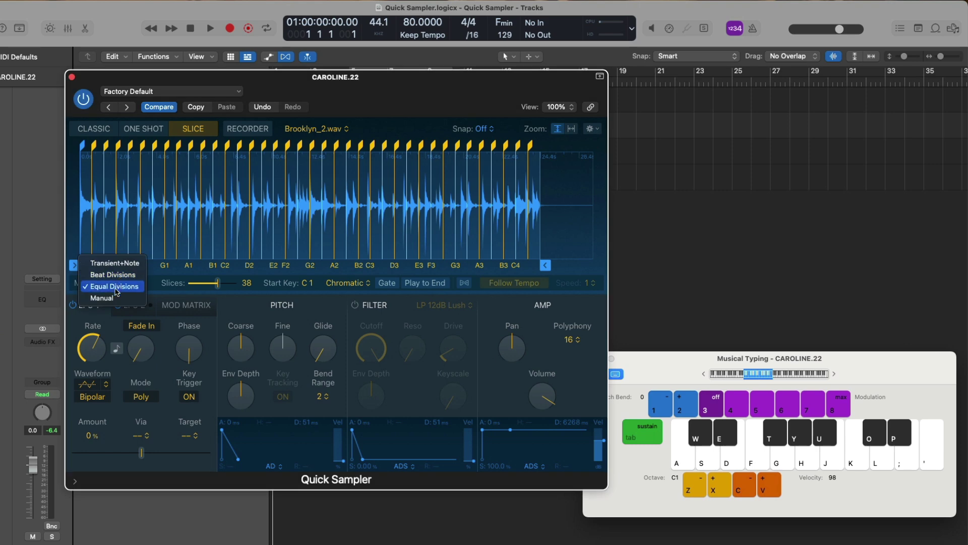
left_click(106, 300)
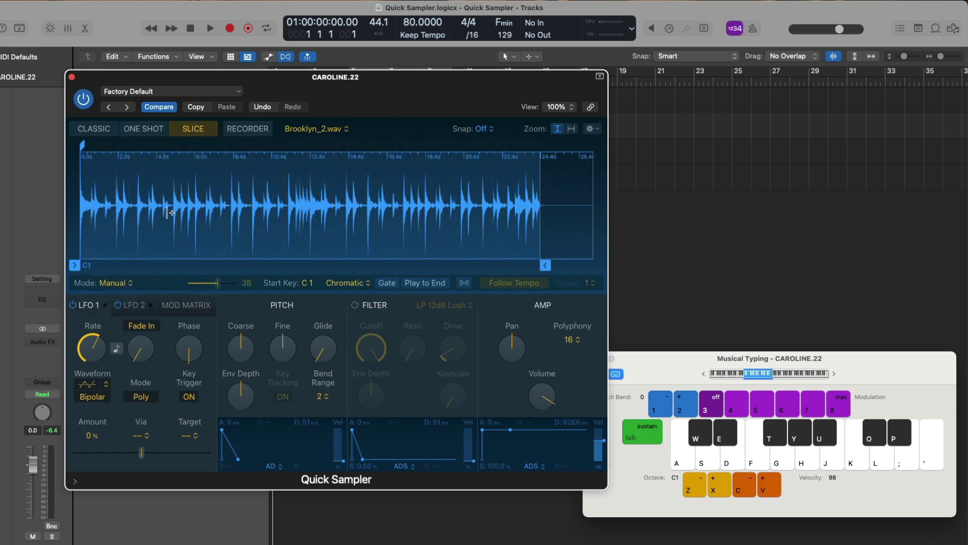
scroll(169, 212, "up", 5)
left_click(186, 194)
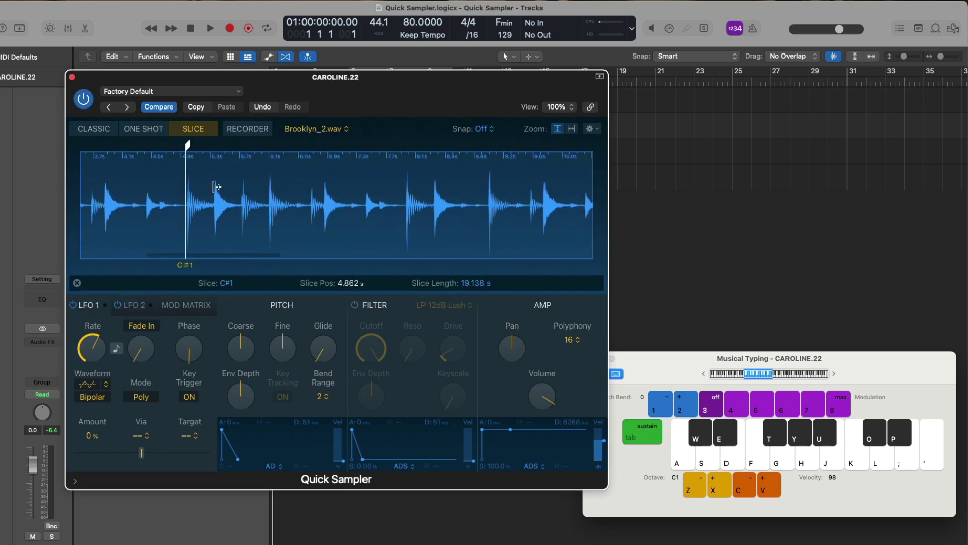
left_click(214, 186)
left_click(267, 181)
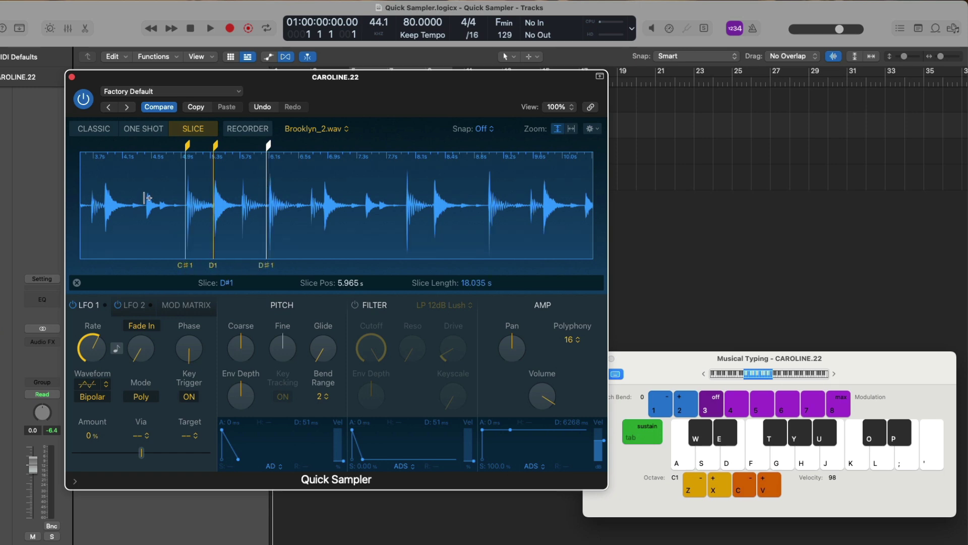
left_click(145, 197)
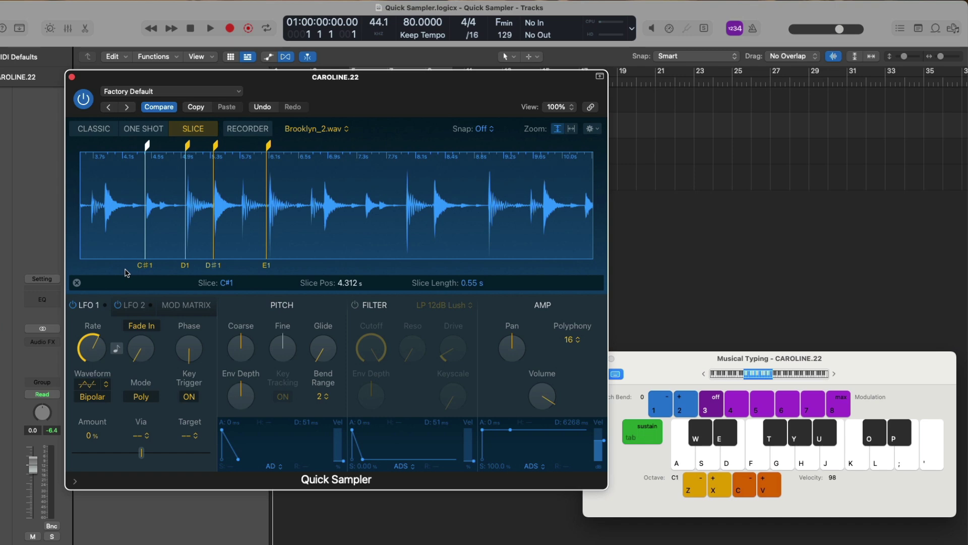
Drag the sliced sample onto the CAROLINE.22 track to create a MIDI region, then select it
left_click(77, 283)
left_click_drag(214, 81, 574, 126)
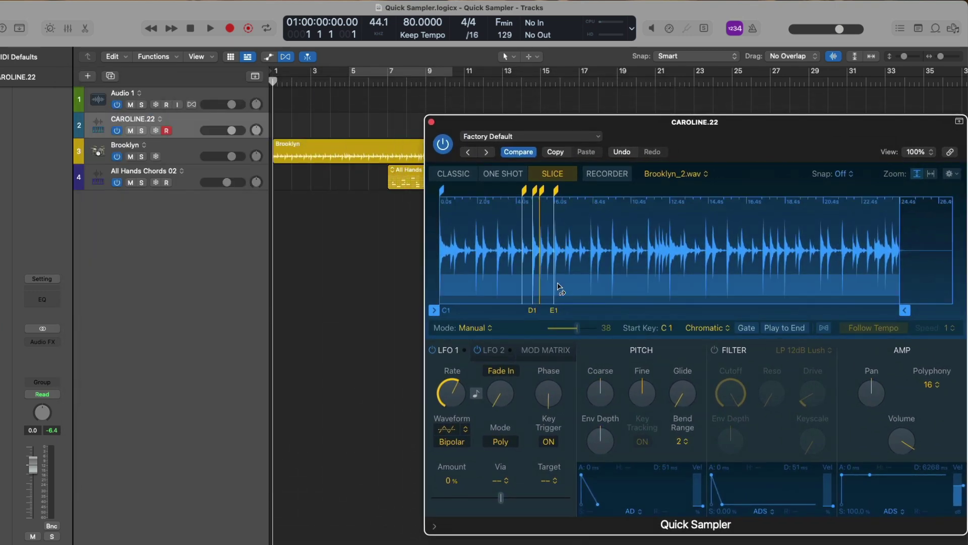
left_click_drag(559, 287, 285, 129)
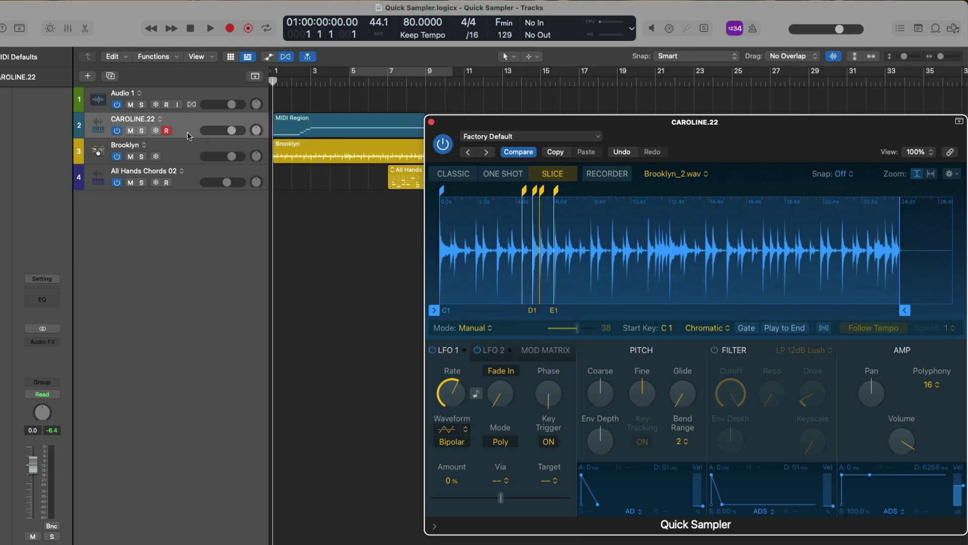
left_click(291, 122)
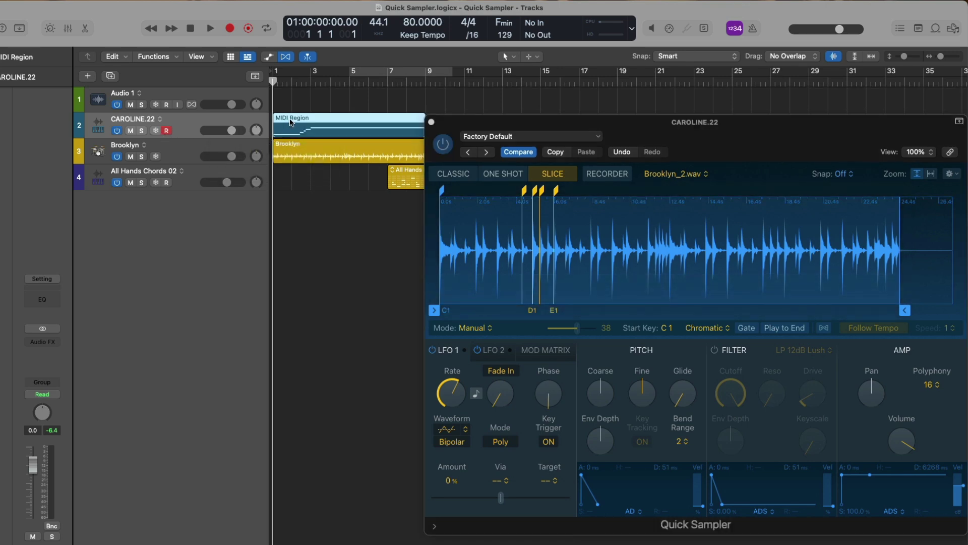
Open the region's five slice notes, 1.Brooklyn_2 to 5.Brooklyn_2, in the Piano Roll
key("super+k")
left_click_drag(530, 126, 663, 235)
key("super+k")
key("p")
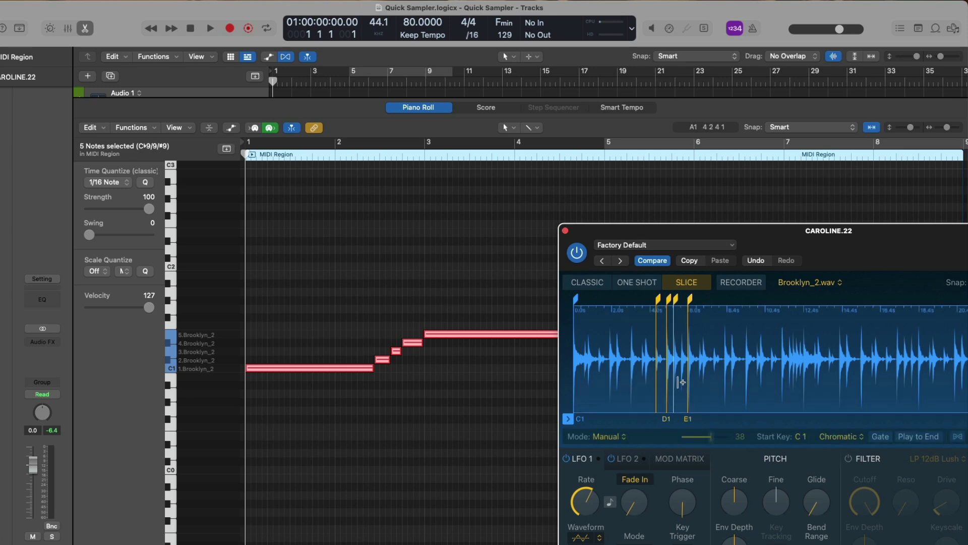
Play back the new MIDI region, then close the Piano Roll
key("space")
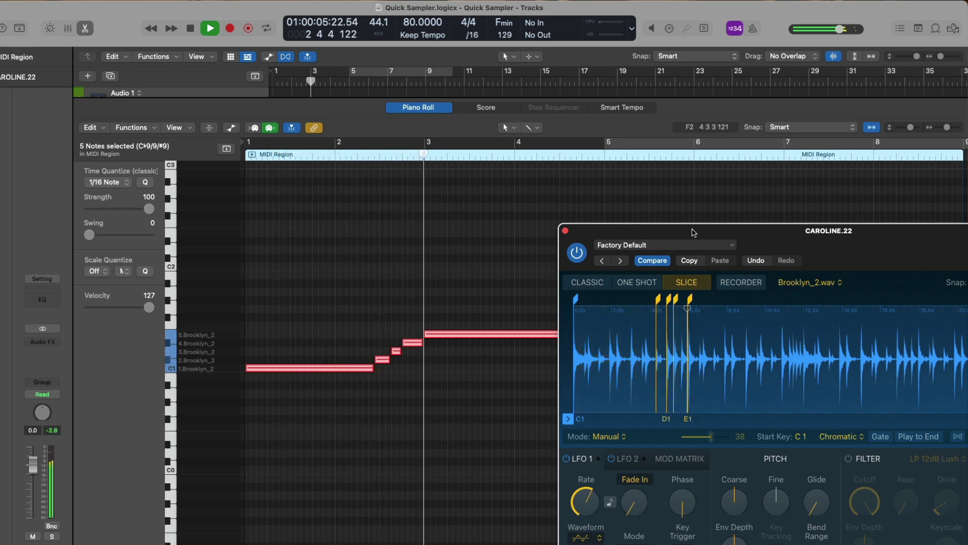
key("space")
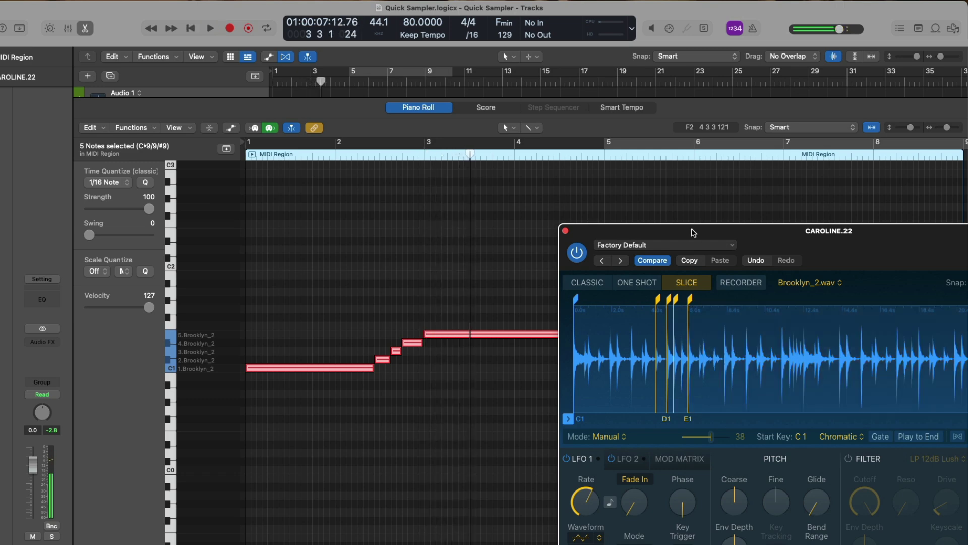
key("e")
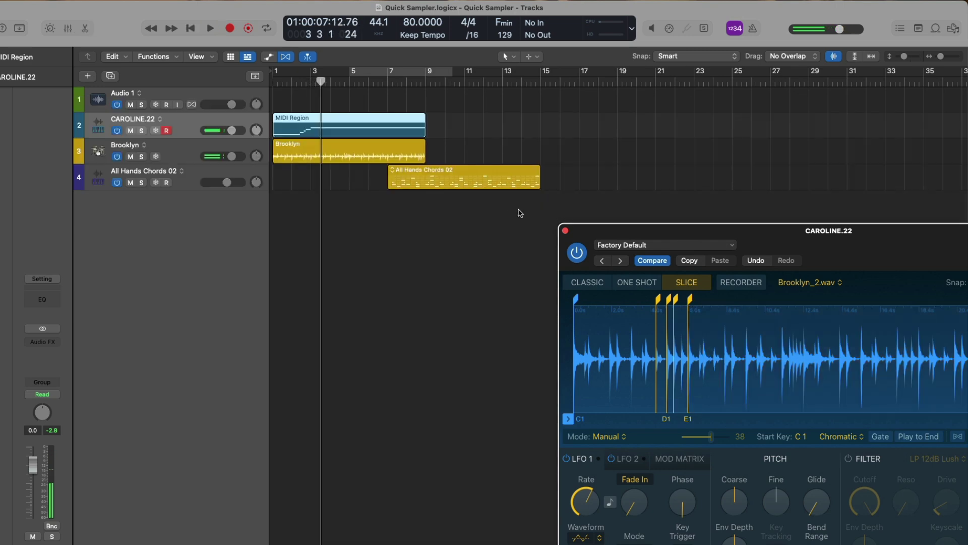
Mute the Brooklyn track and replay from bar 1 to hear only the sliced sampler
left_click(130, 156)
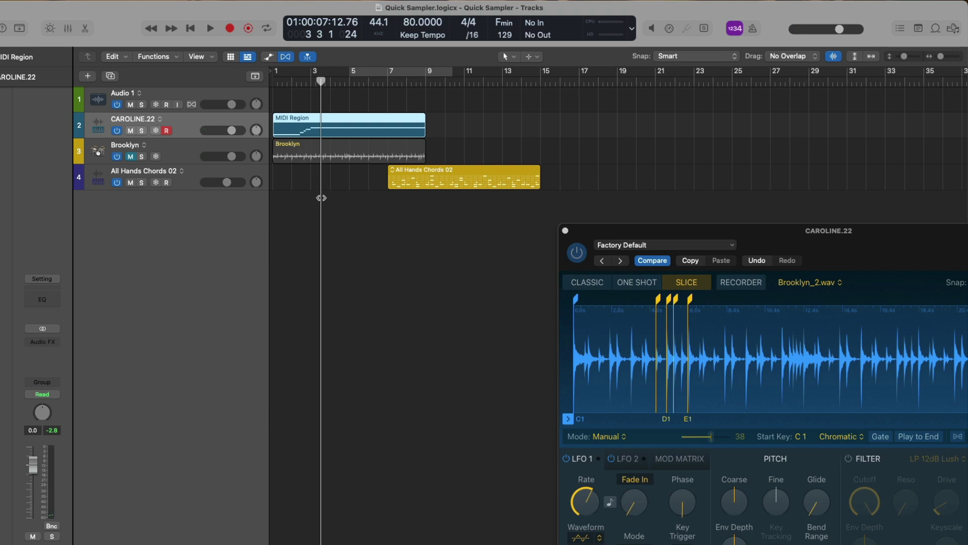
key("Return")
key("space")
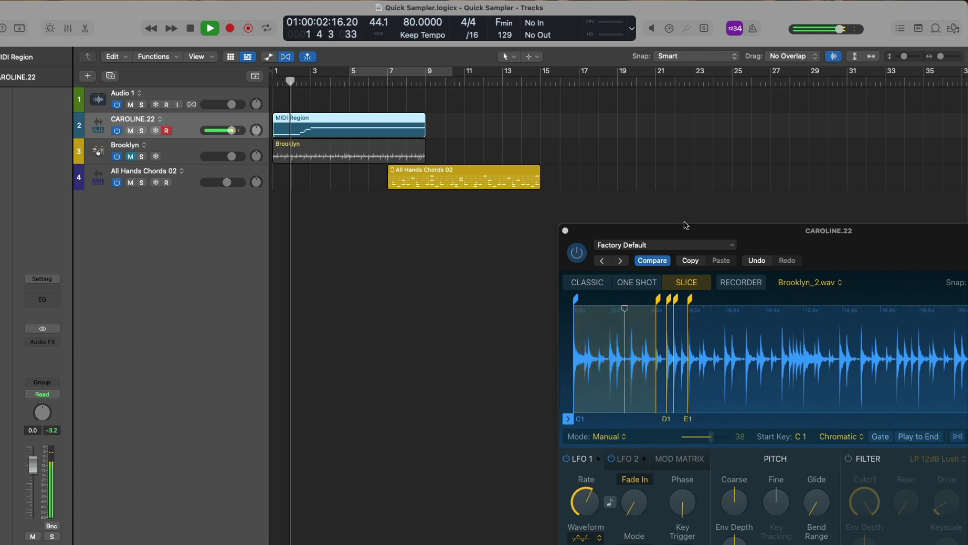
key("space")
left_click_drag(741, 225, 467, 71)
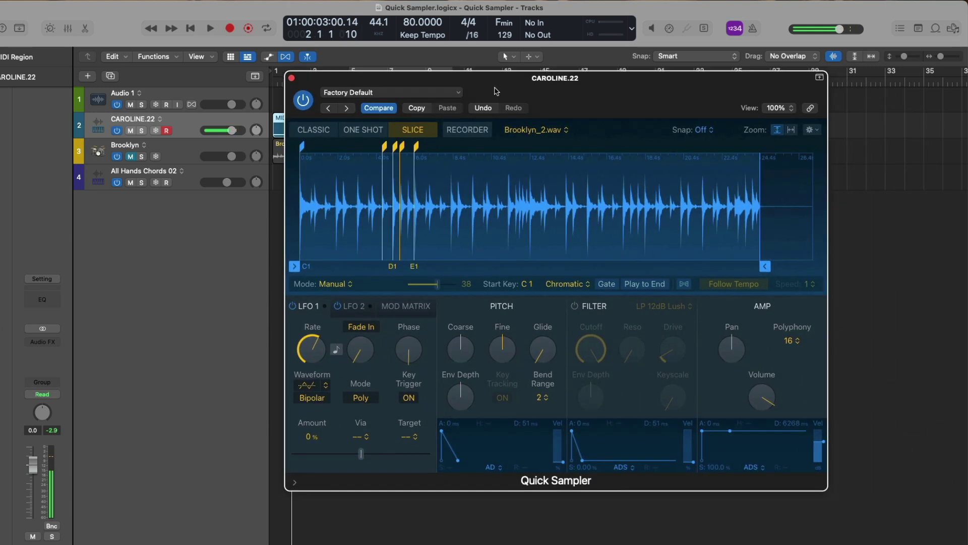
Switch Quick Sampler to Recorder mode with Input 15 (GTR 1) as its input
left_click(468, 129)
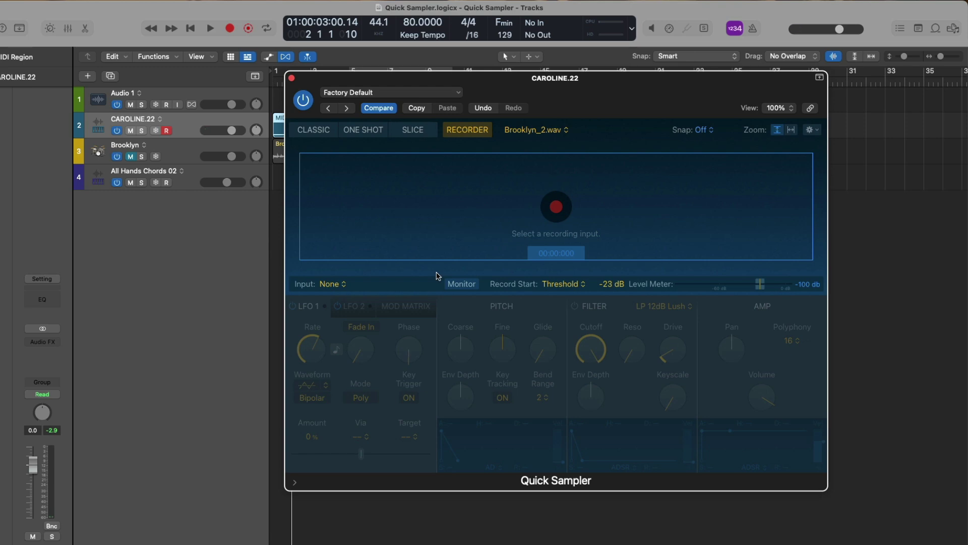
left_click(340, 283)
mouse_move(341, 306)
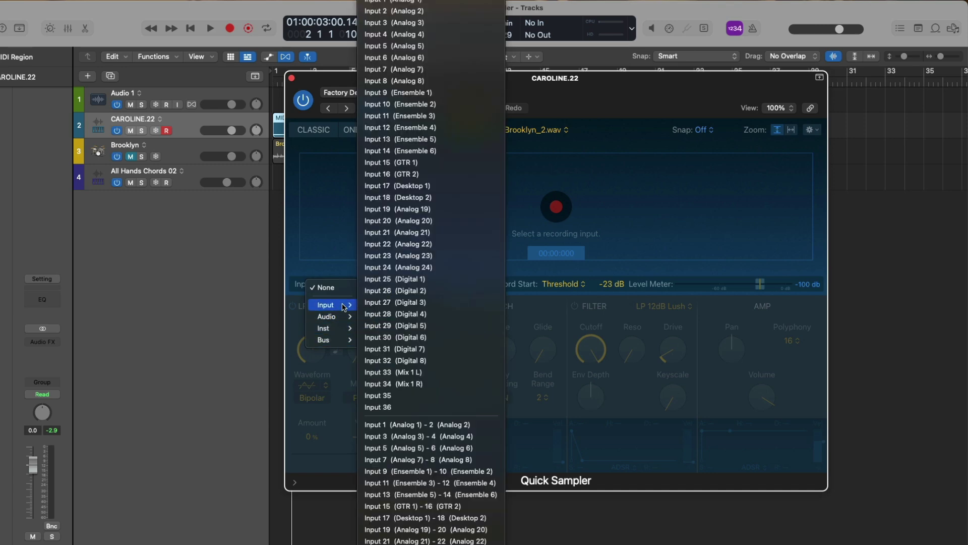
left_click(424, 168)
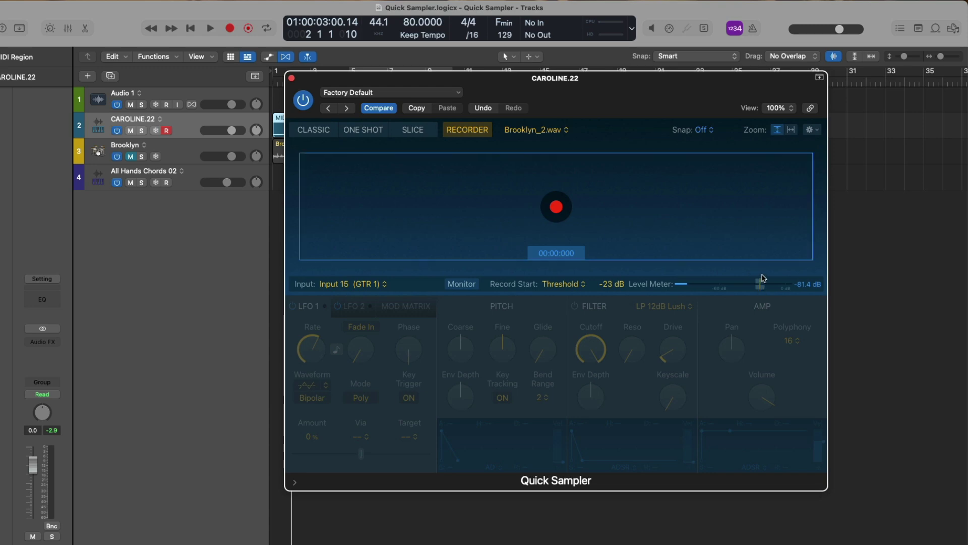
Record a six-second guitar take as My Sample#2.aif, then set the input to None
left_click(555, 207)
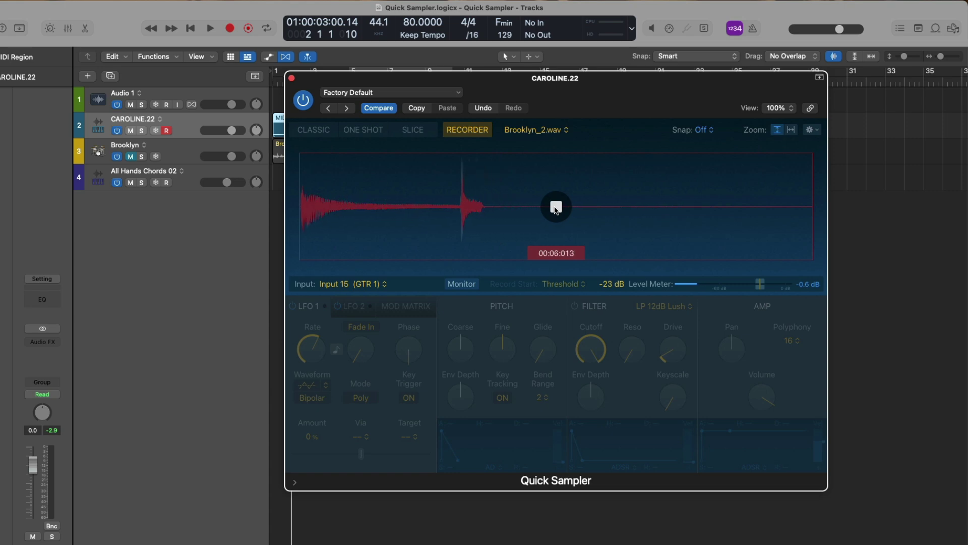
left_click(555, 208)
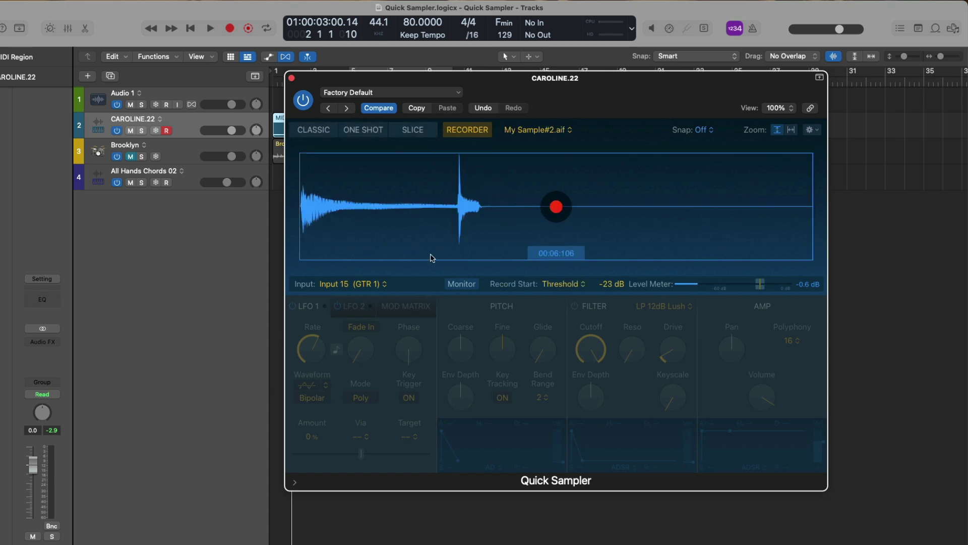
left_click(384, 284)
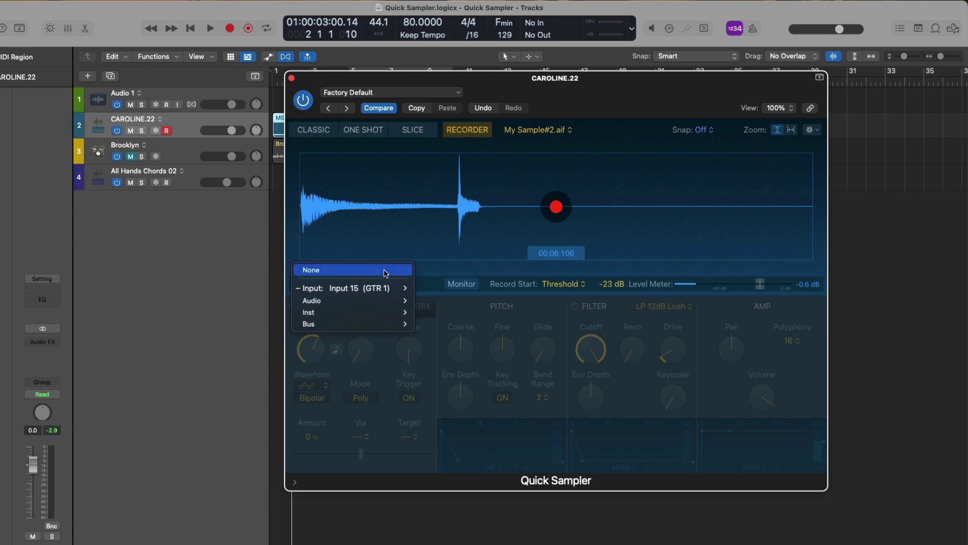
left_click(385, 271)
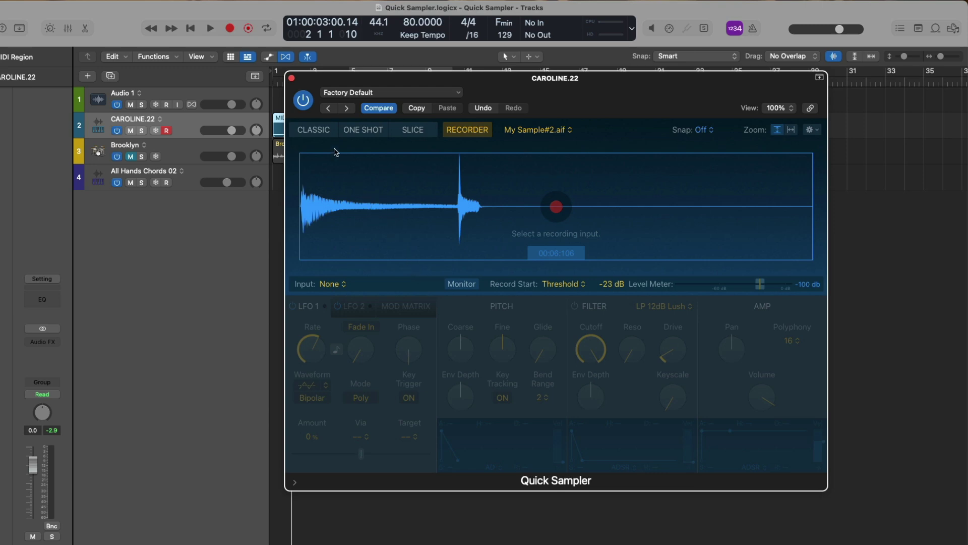
Move through Classic and One Shot to Slice mode and slice My Sample#2.aif by Transient
left_click(327, 133)
left_click(353, 132)
left_click(412, 132)
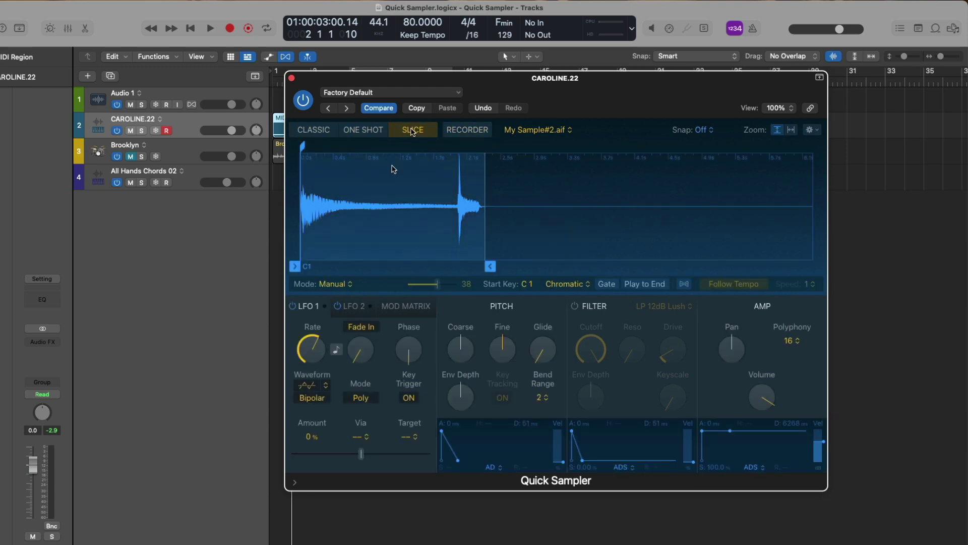
left_click(342, 284)
left_click(343, 252)
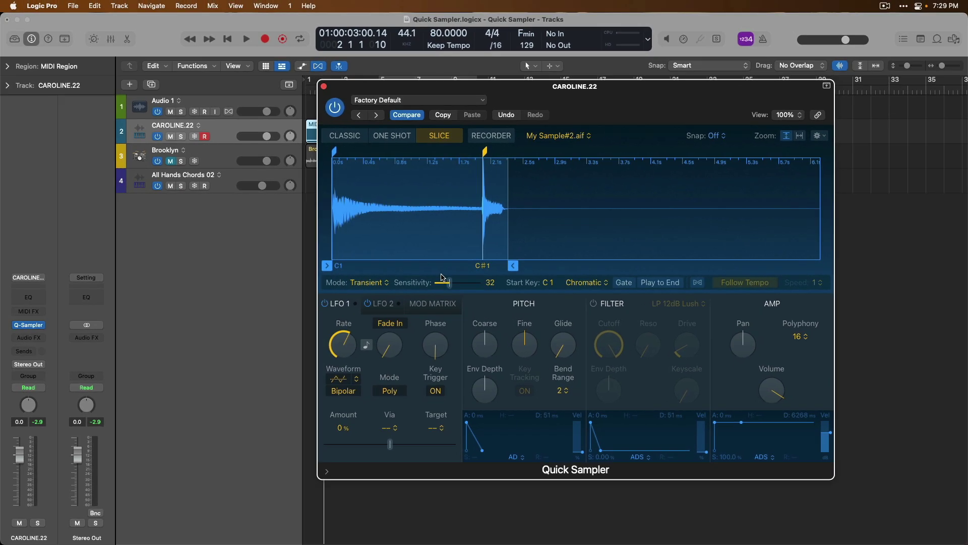